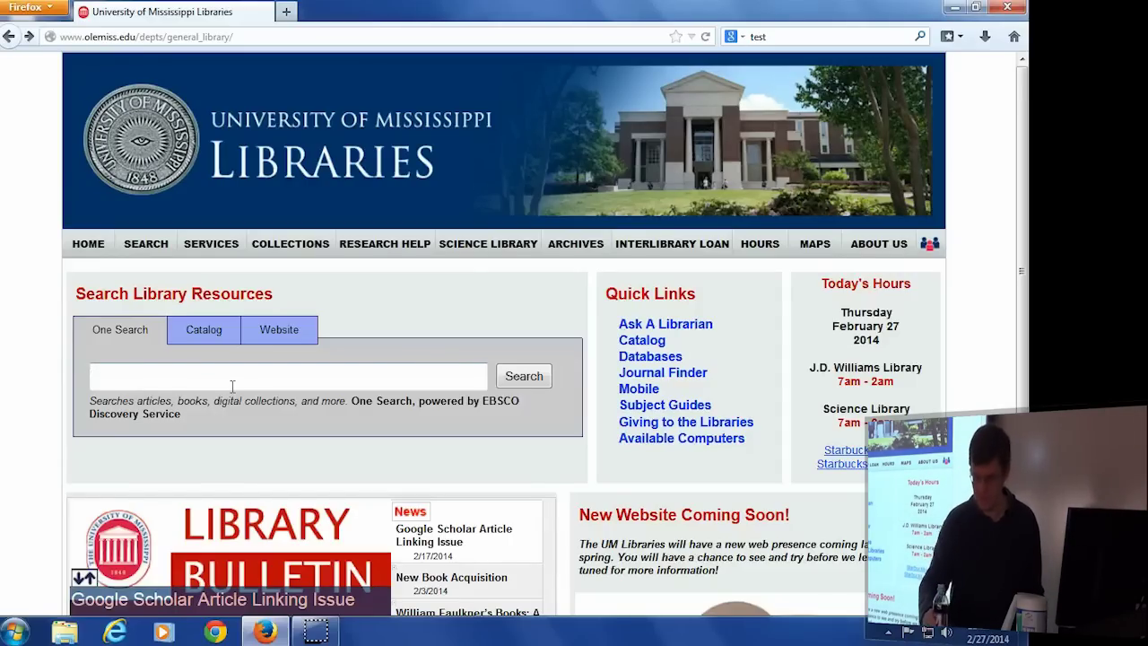
Search One Search for 'genetically modified organism food'.
left_click(232, 386)
type("genetic")
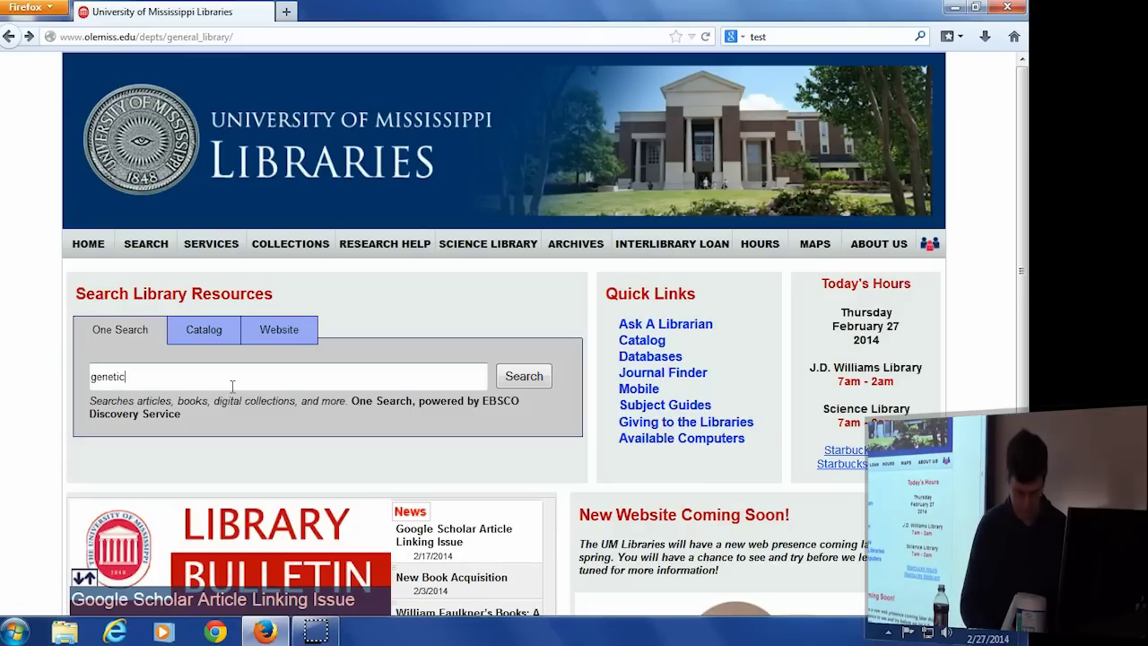
type("ally modifi")
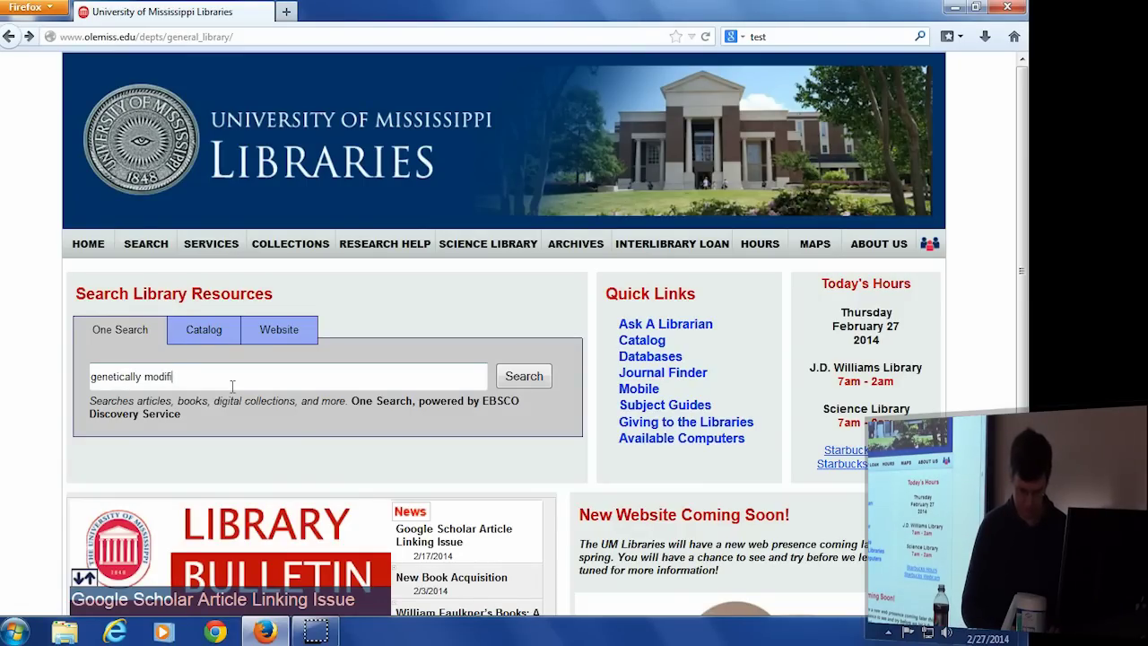
type("ed organisms")
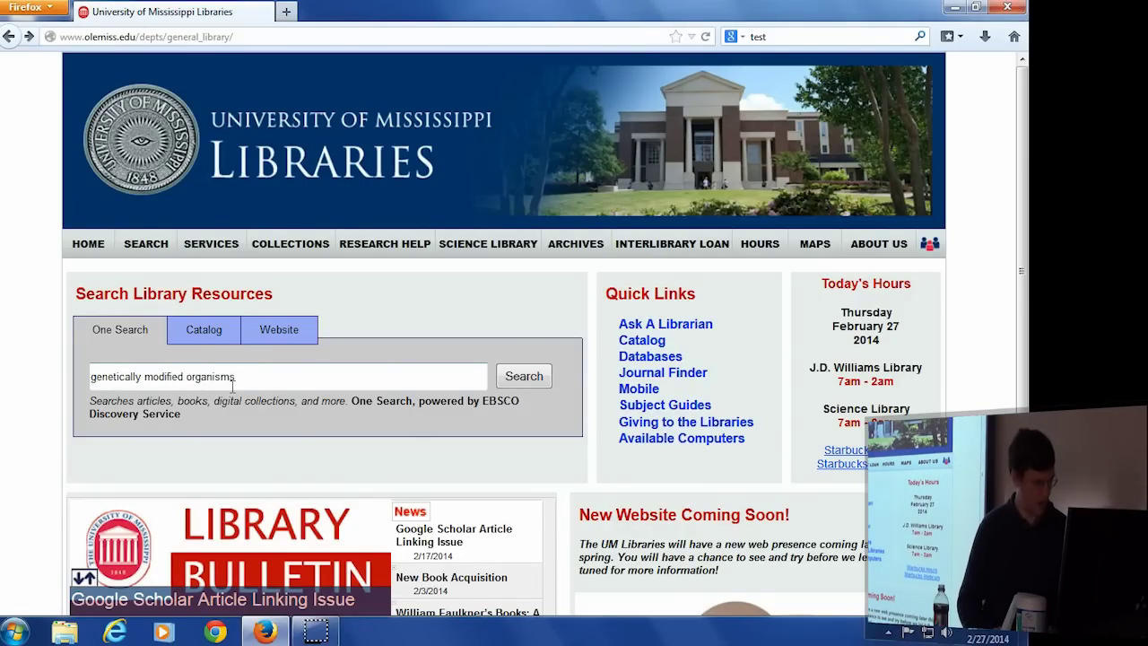
left_click(341, 373)
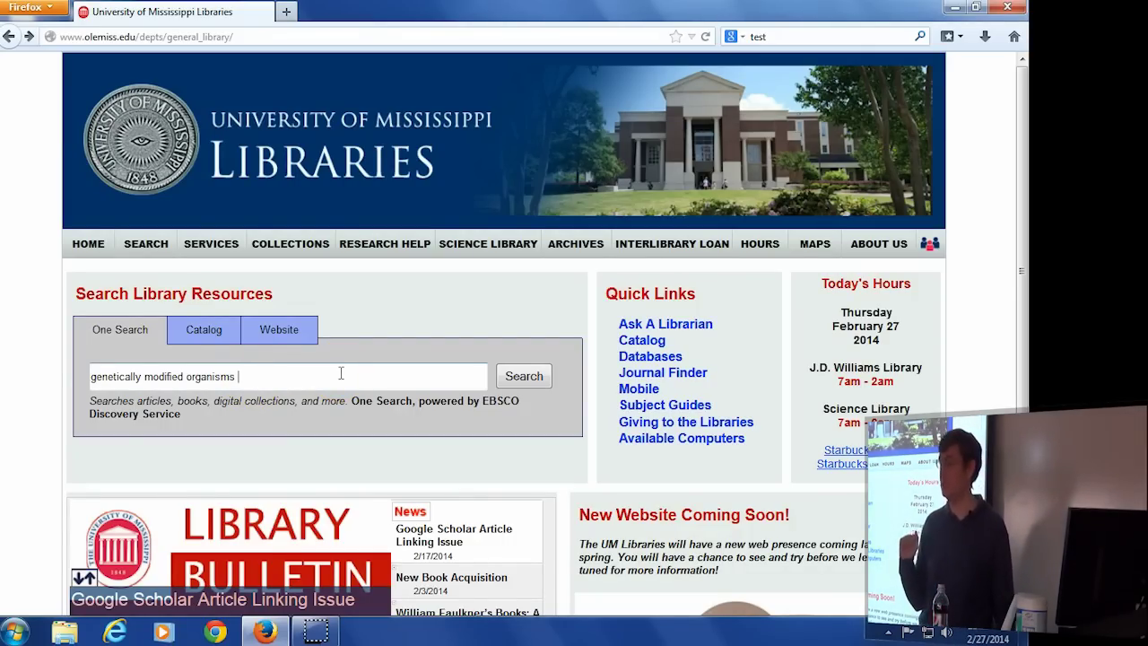
type("food")
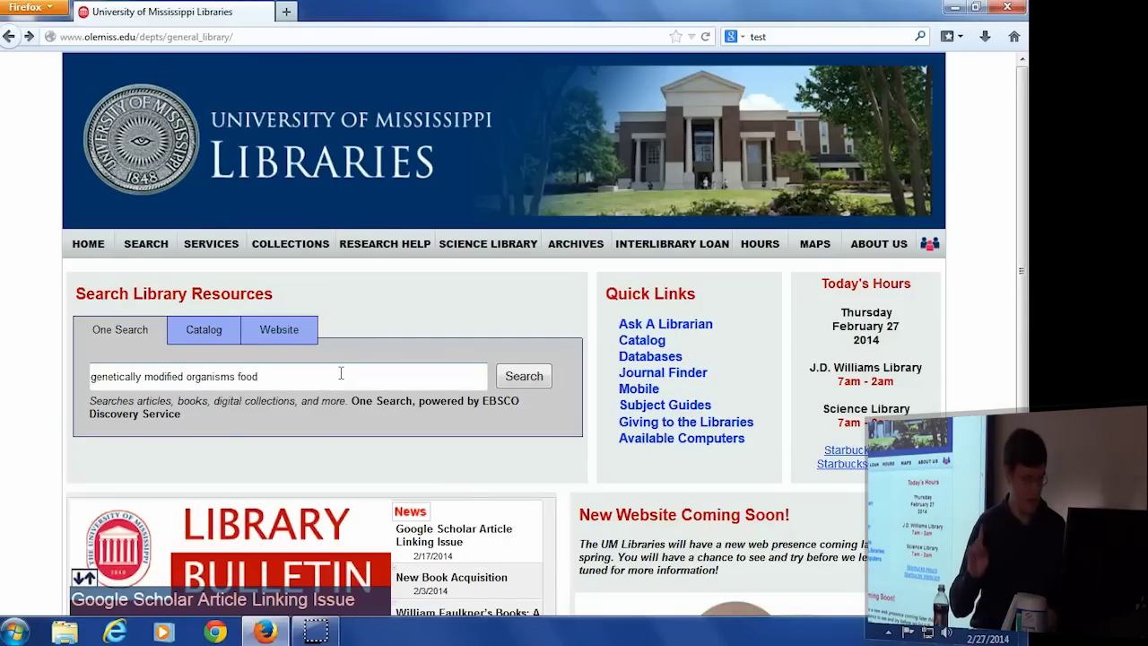
key("Return")
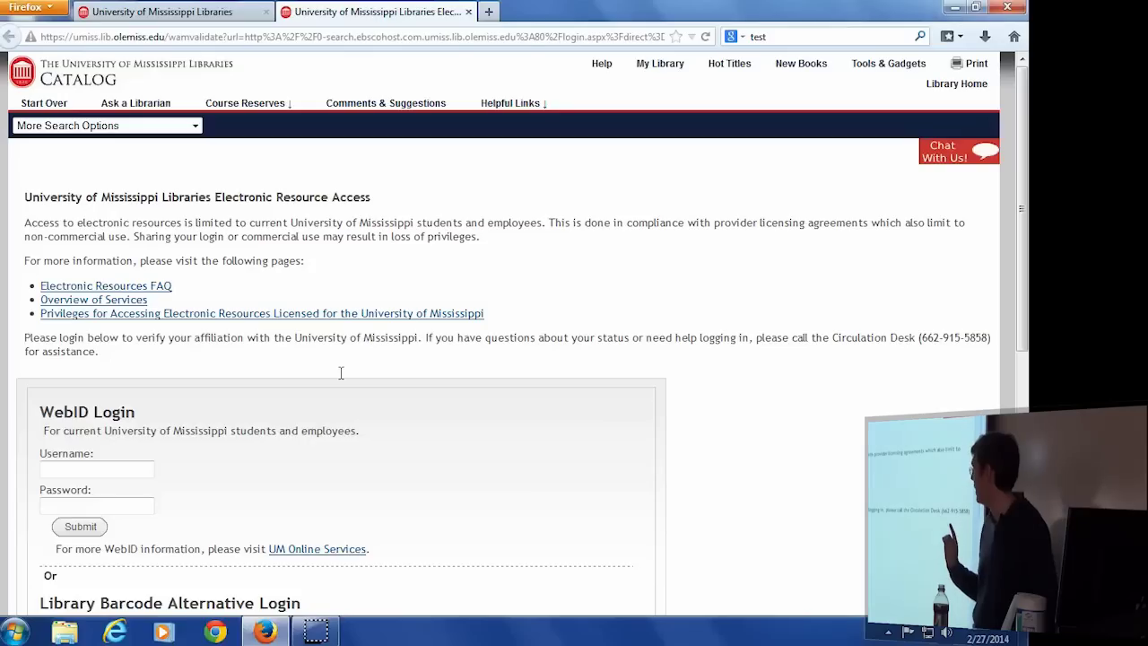
Log in with the WebID username and password to show the 181,898 results.
left_click(84, 472)
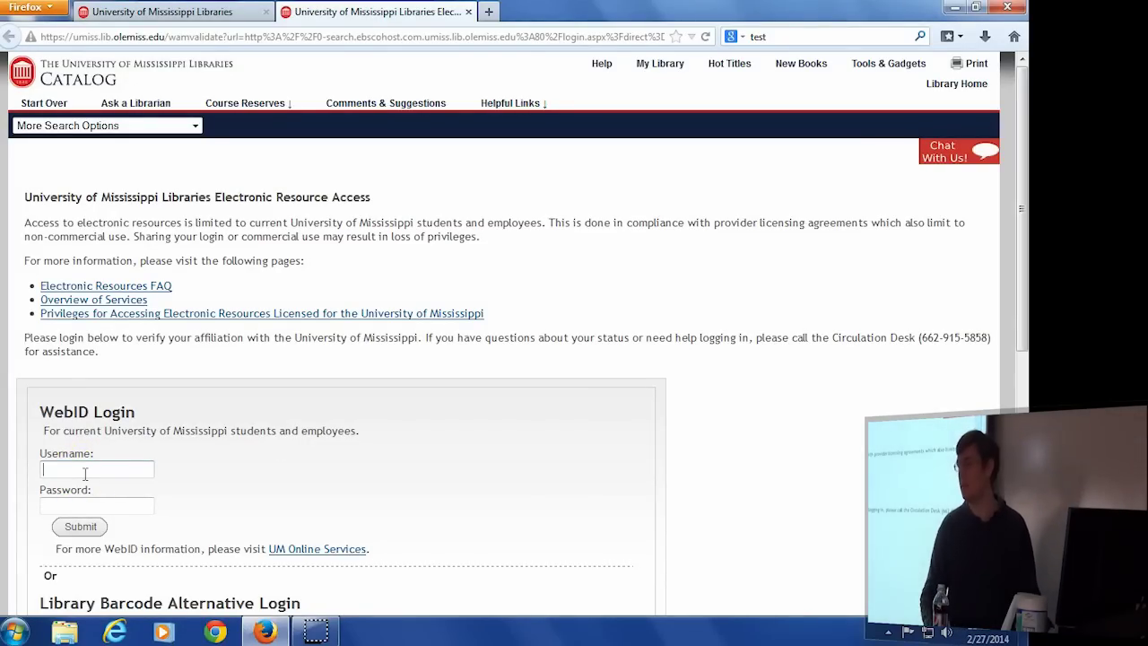
key("Tab")
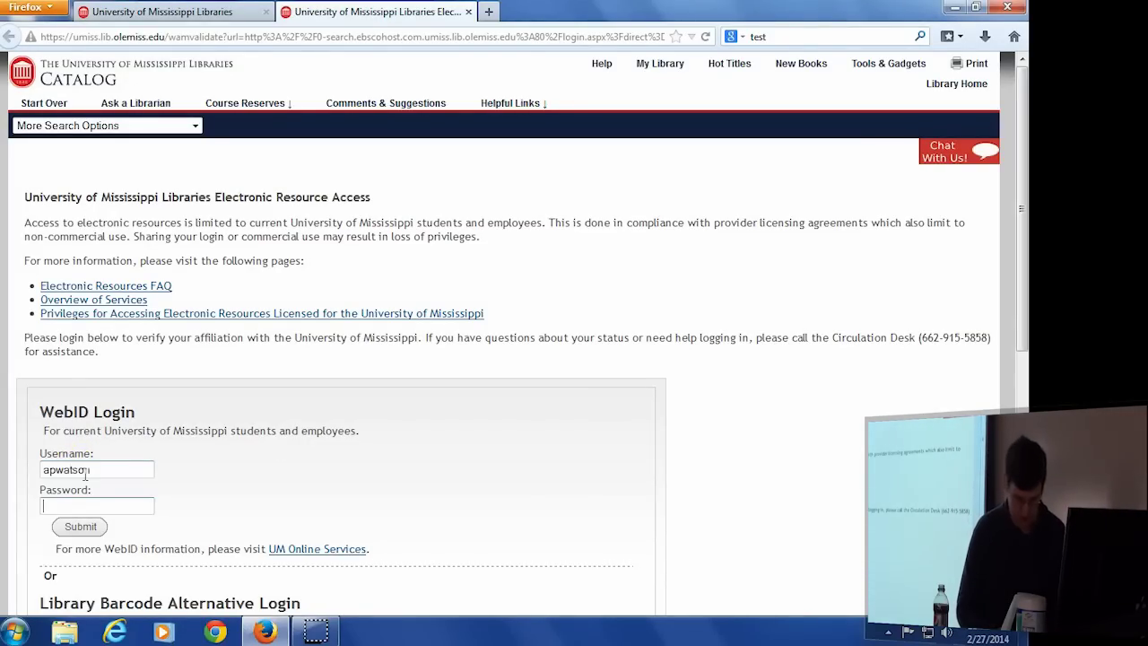
type("••••••••")
key("Return")
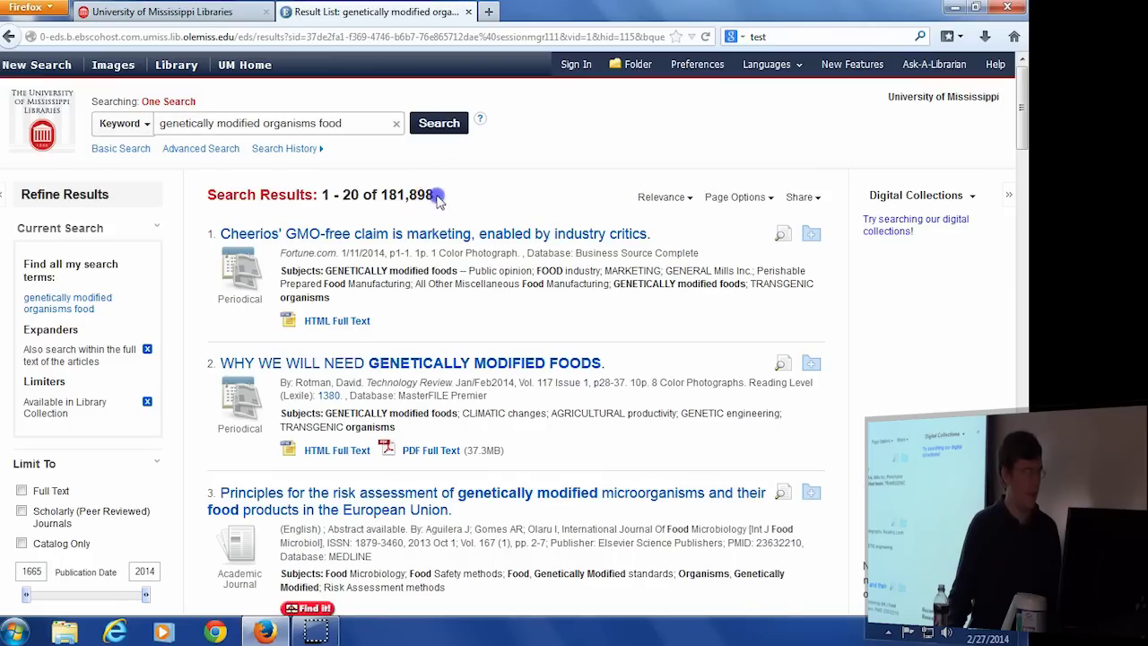
left_click_drag(434, 195, 381, 196)
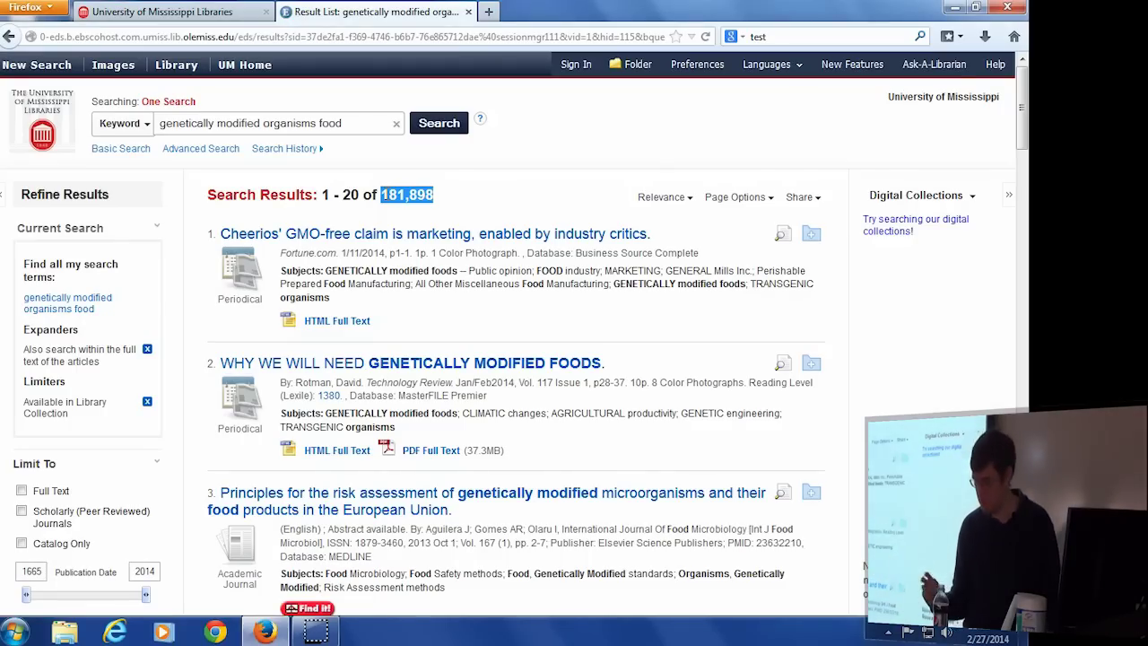
left_click(565, 155)
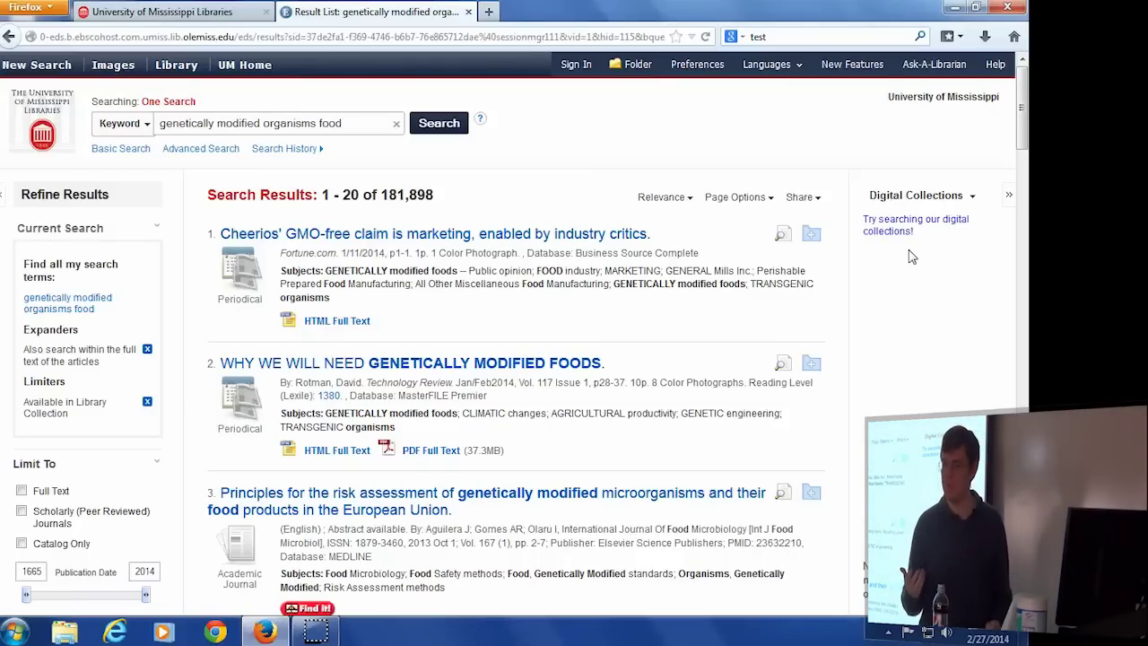
scroll(88, 356, "down", 2)
scroll(88, 356, "down", 2)
Apply the Full Text and Scholarly (Peer Reviewed) Journals limiters, leaving 53,545 results.
left_click_drag(115, 367, 45, 309)
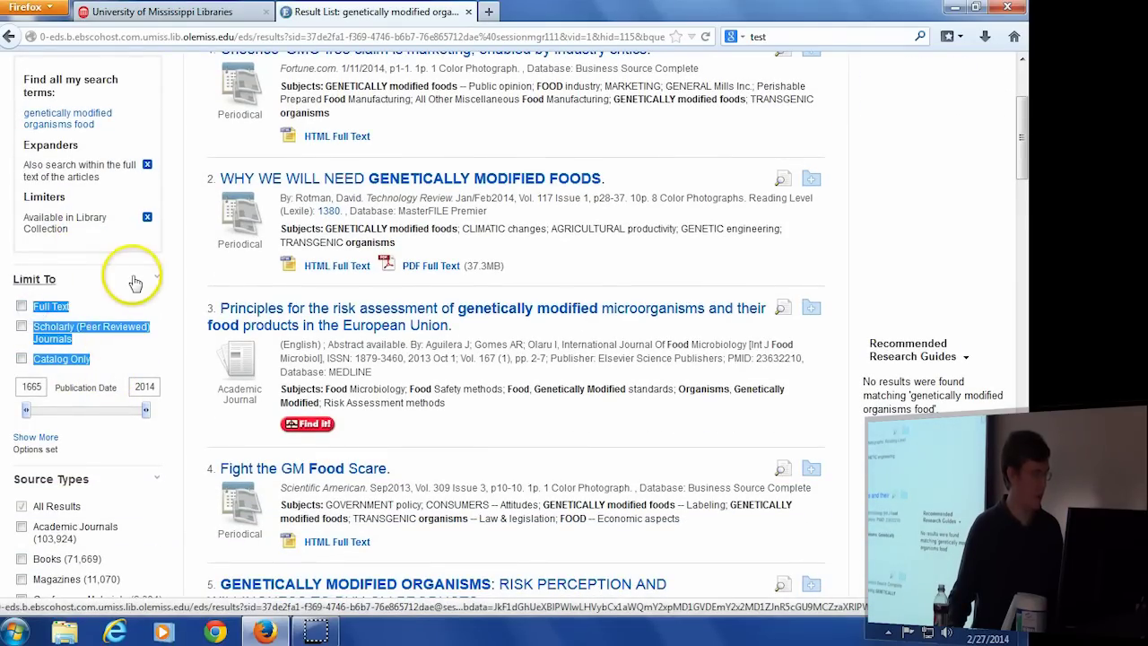
left_click(22, 306)
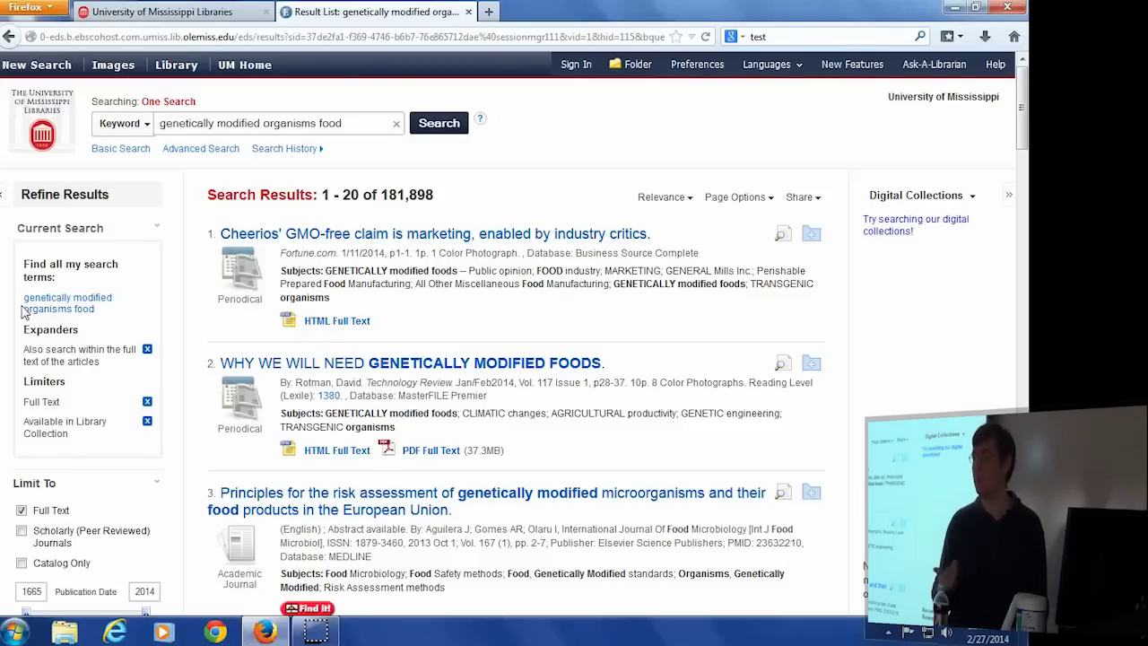
left_click(22, 531)
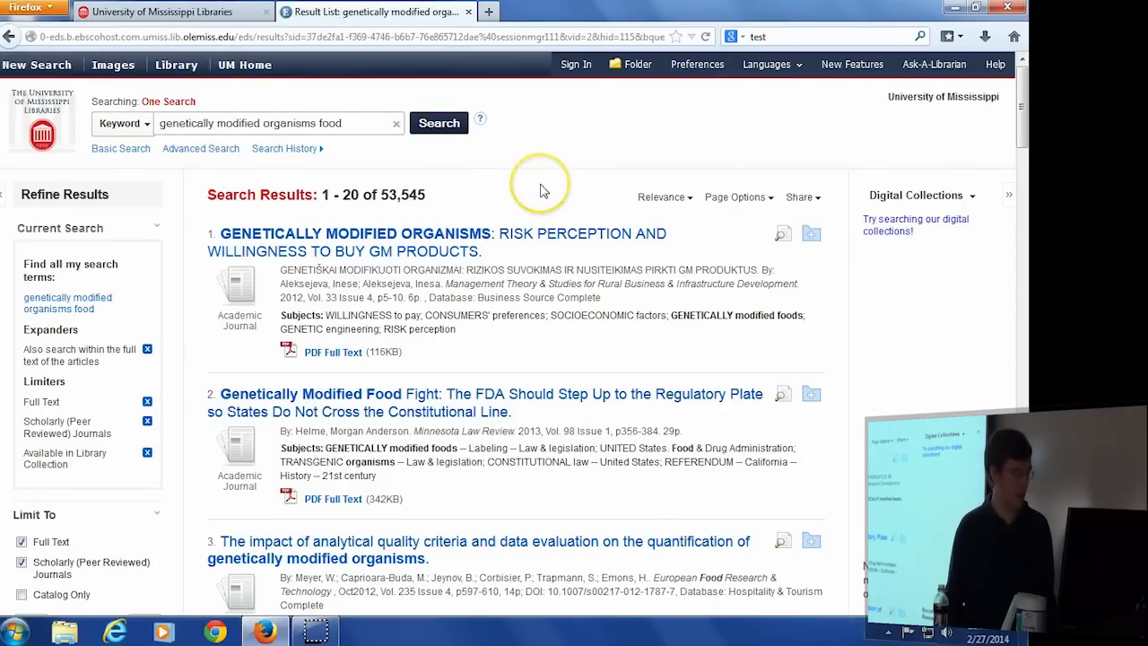
Inspect the Language facet's English option and the Subject facet, then collapse both.
scroll(540, 191, "down", 7)
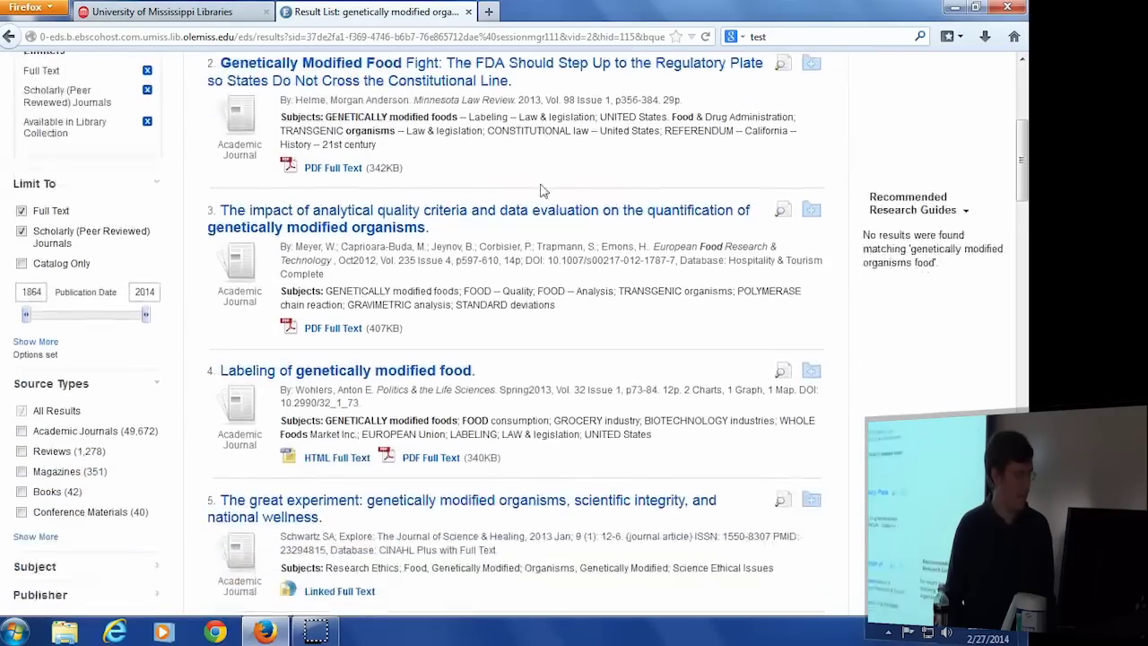
scroll(541, 190, "down", 2)
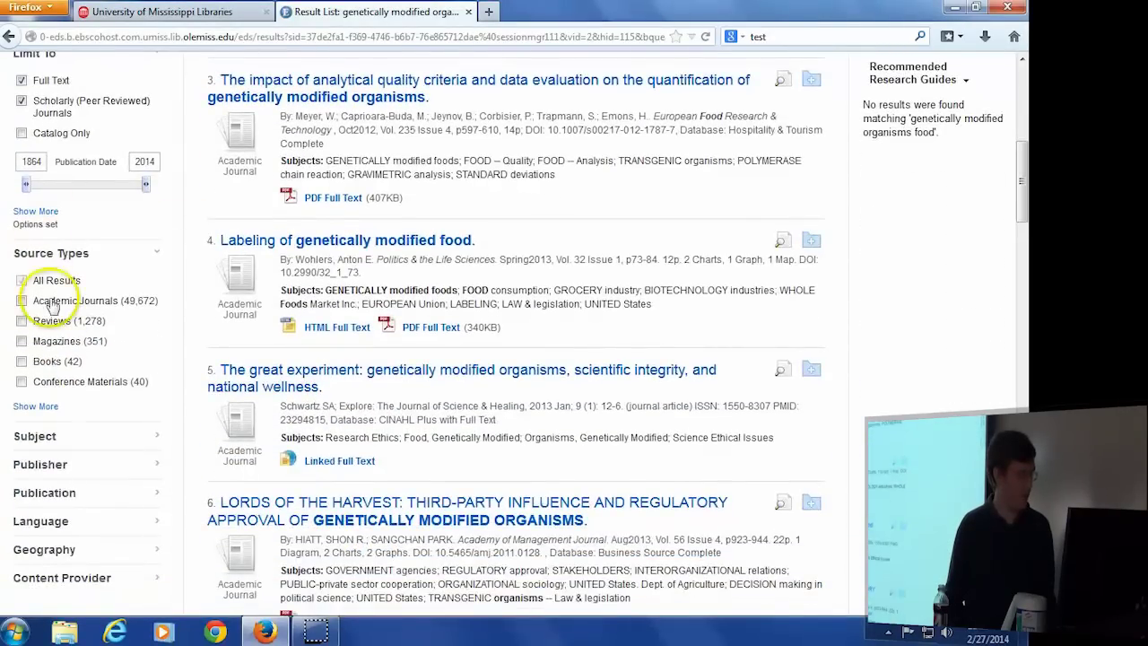
left_click(46, 520)
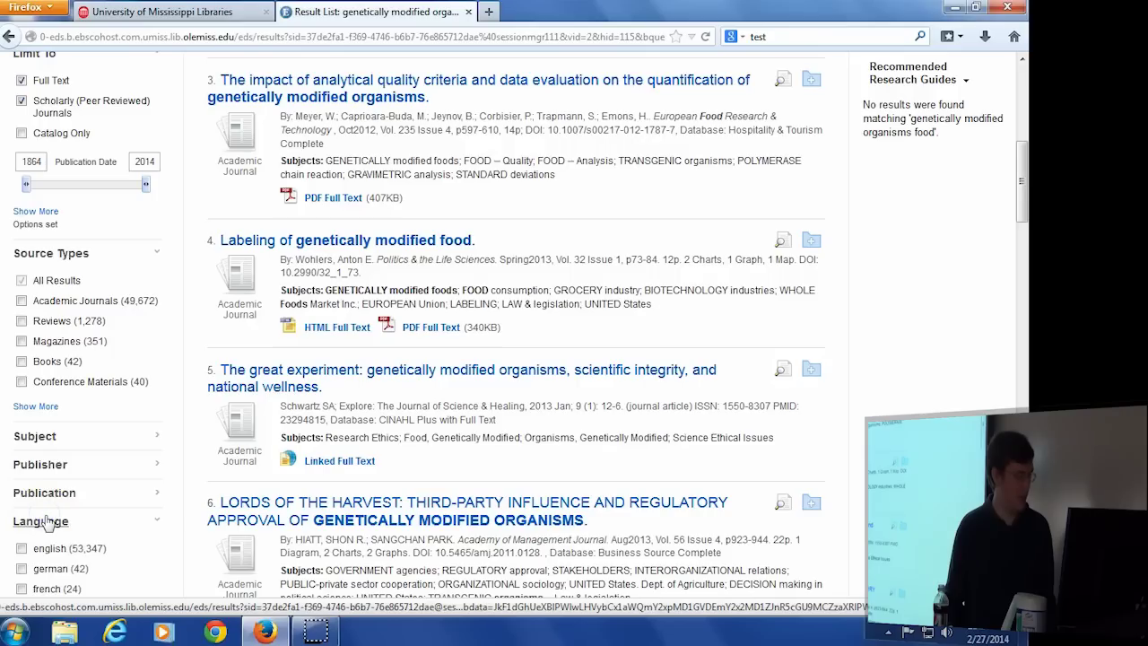
left_click_drag(87, 545, 18, 549)
left_click(38, 522)
left_click(34, 436)
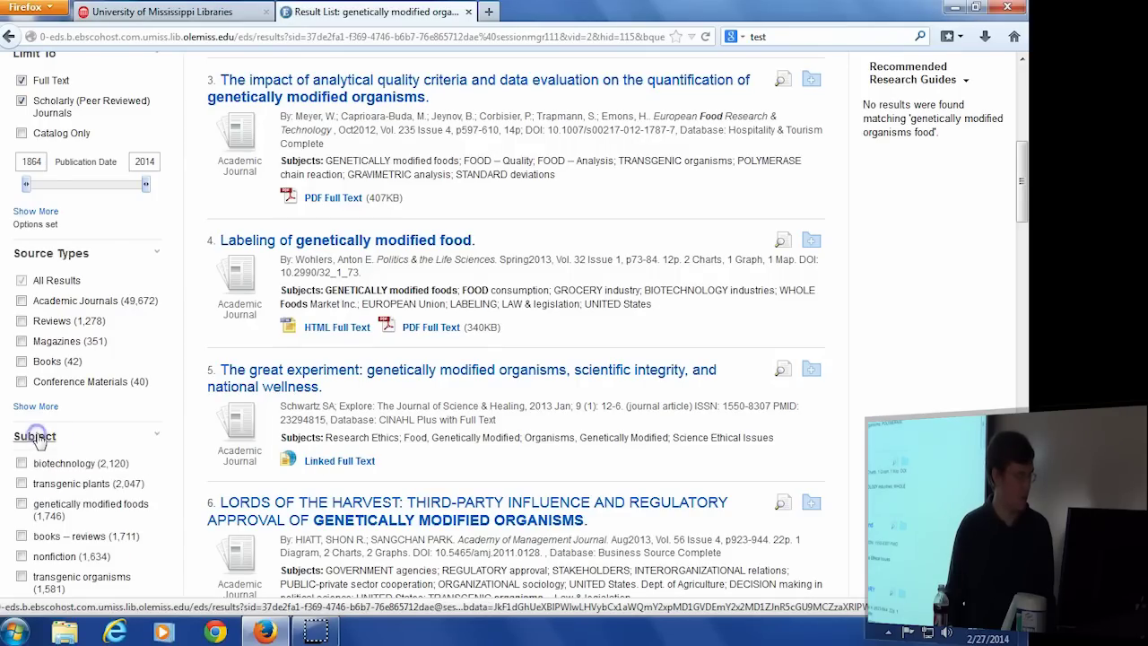
scroll(36, 441, "down", 2)
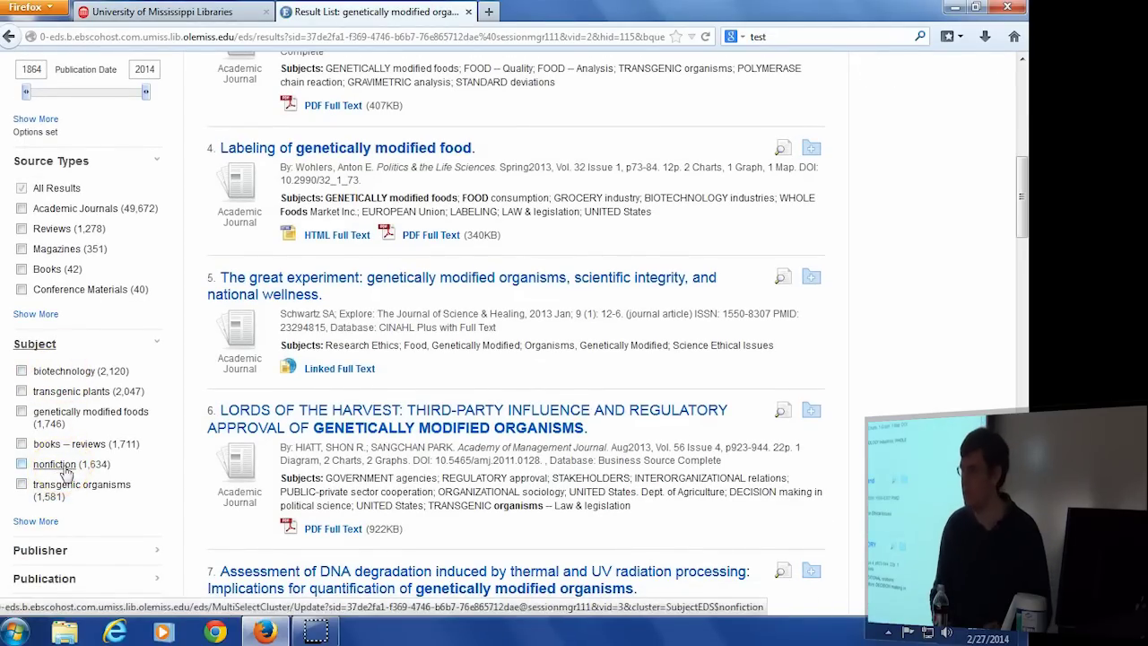
left_click(157, 344)
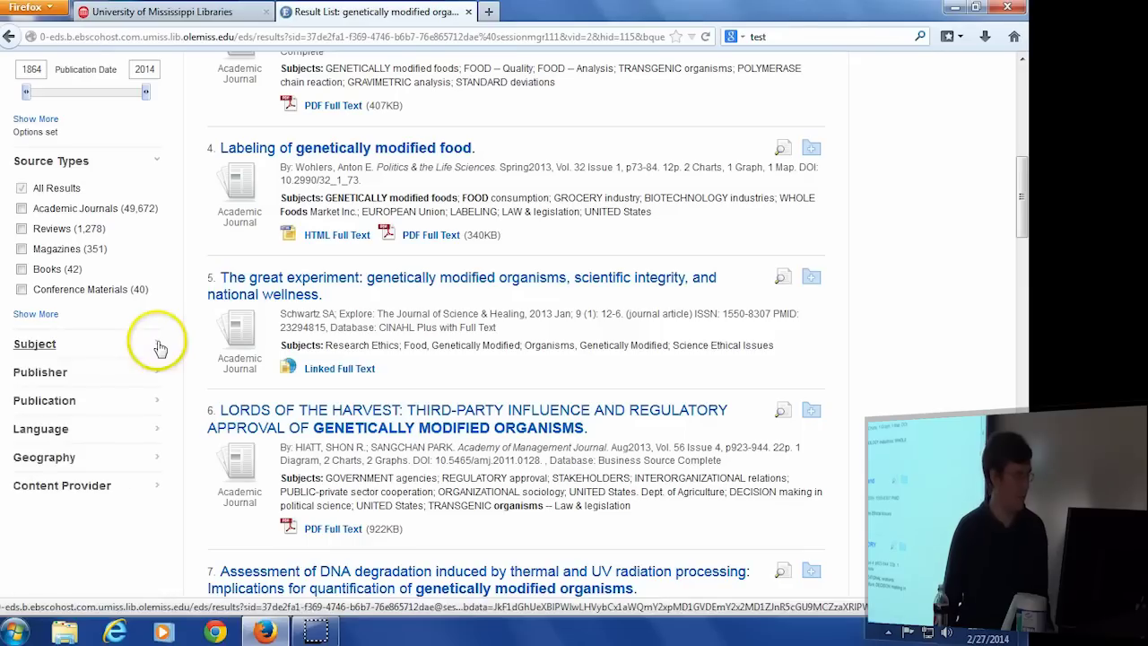
Limit the results to the Academic Journals source type, leaving 49,677 hits.
left_click_drag(156, 208, 36, 206)
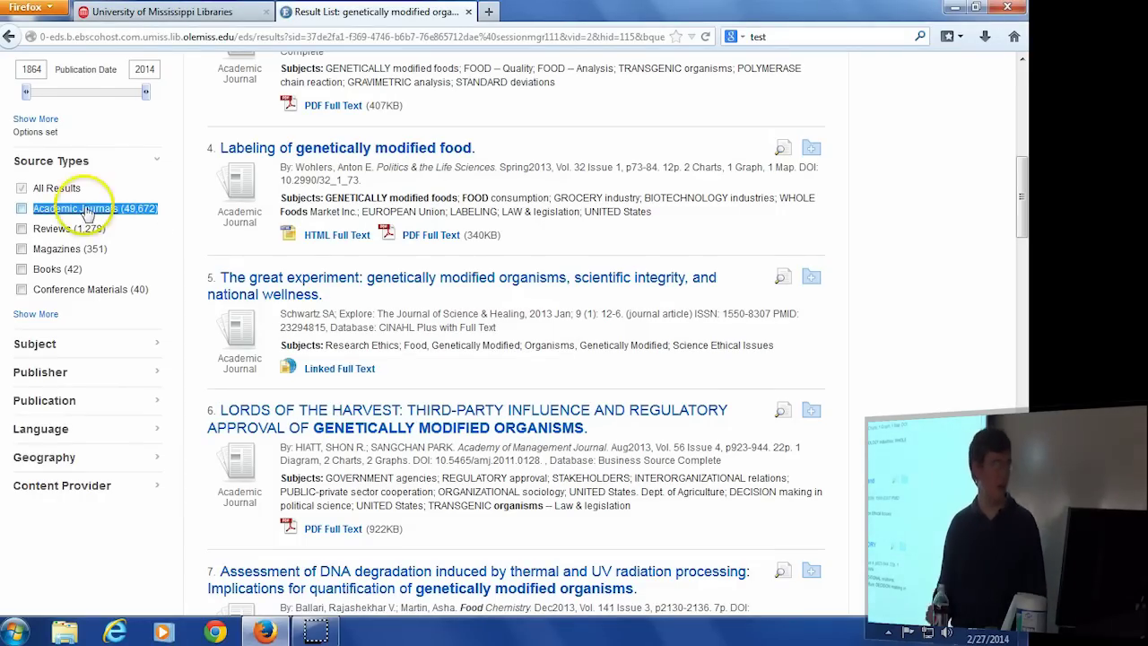
left_click(21, 208)
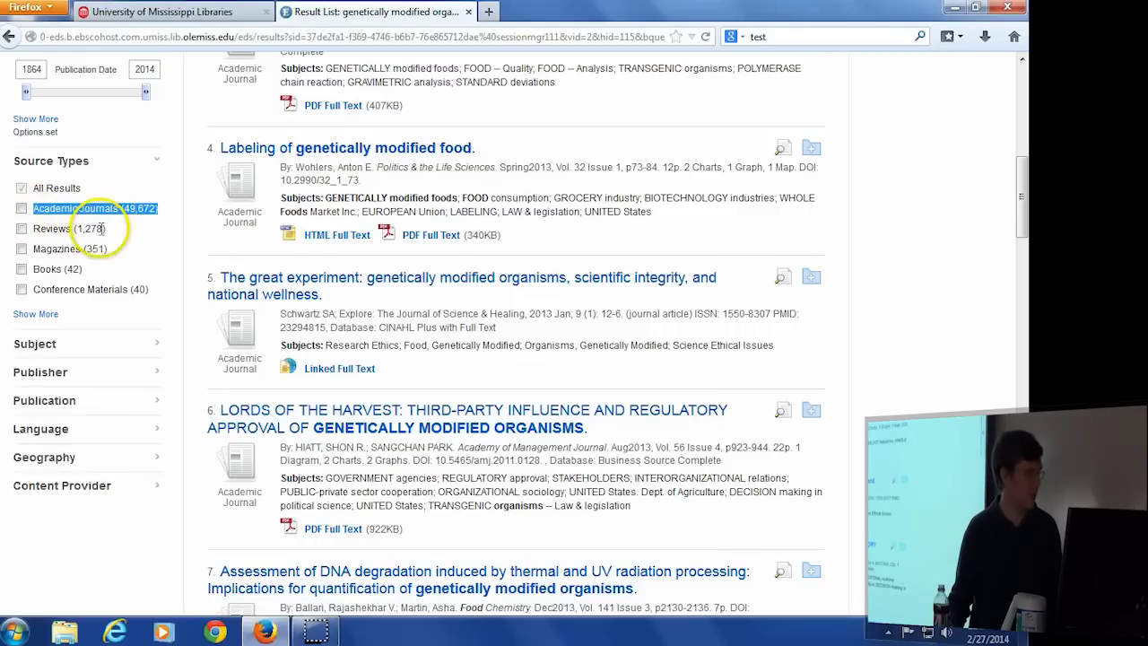
left_click_drag(116, 230, 33, 229)
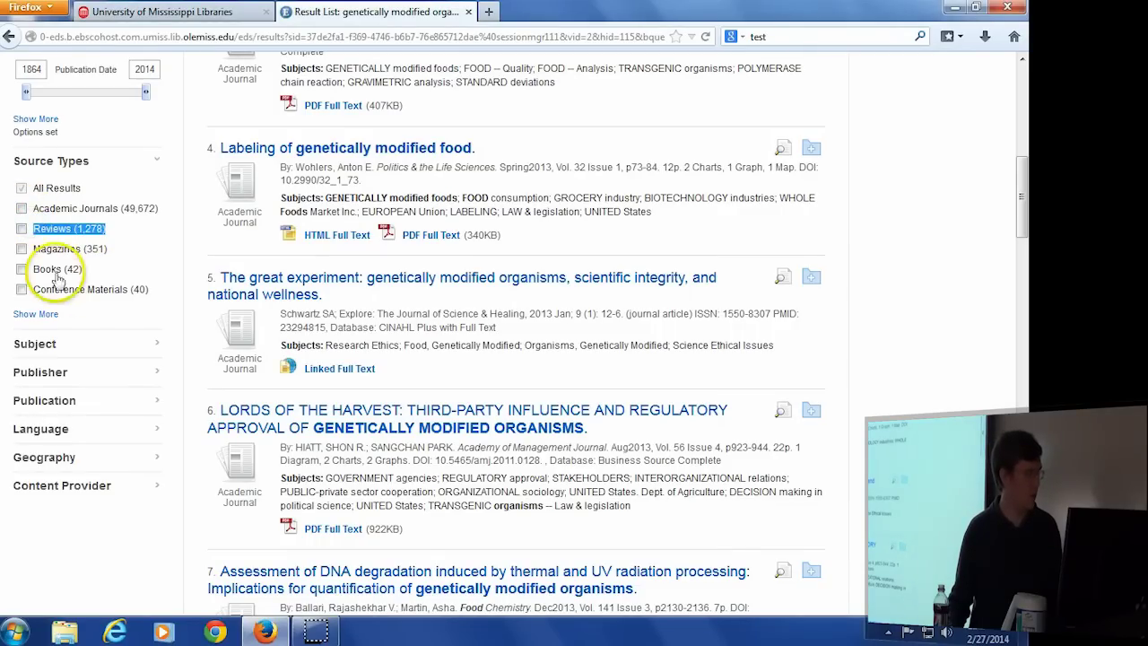
left_click(22, 208)
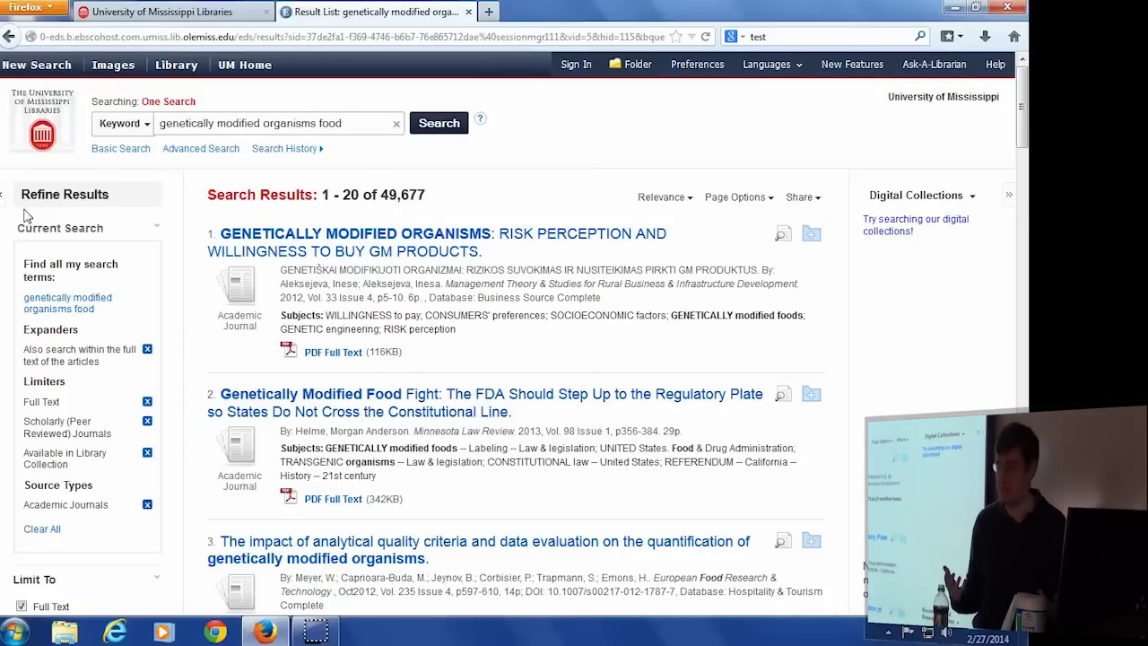
left_click(525, 264)
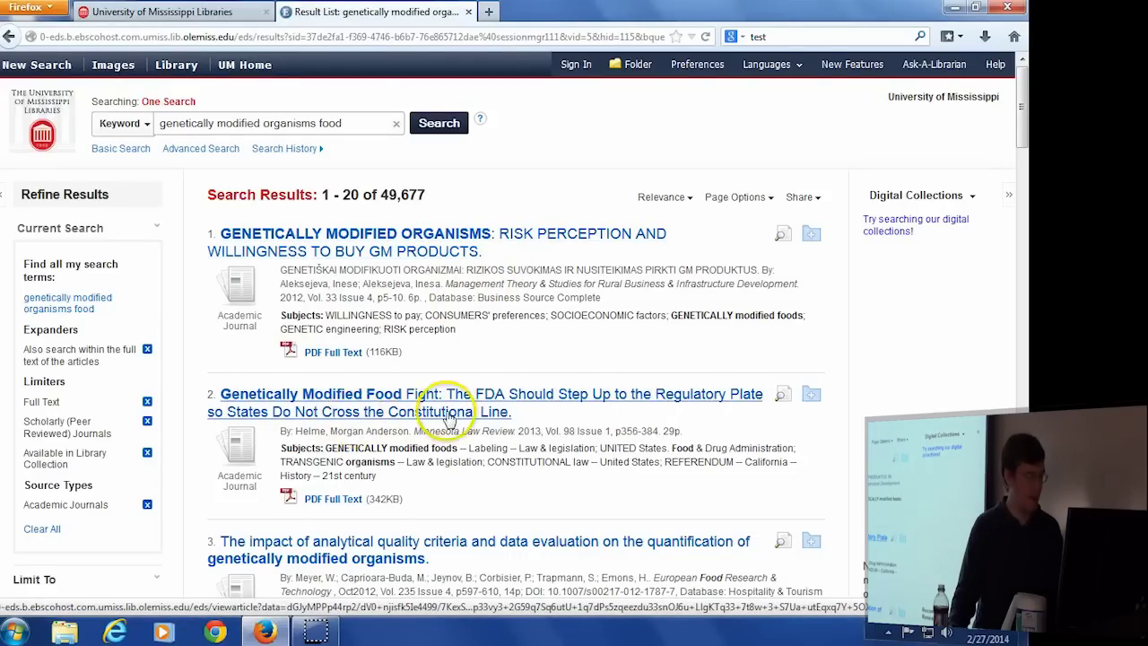
scroll(448, 415, "down", 3)
scroll(449, 415, "down", 1)
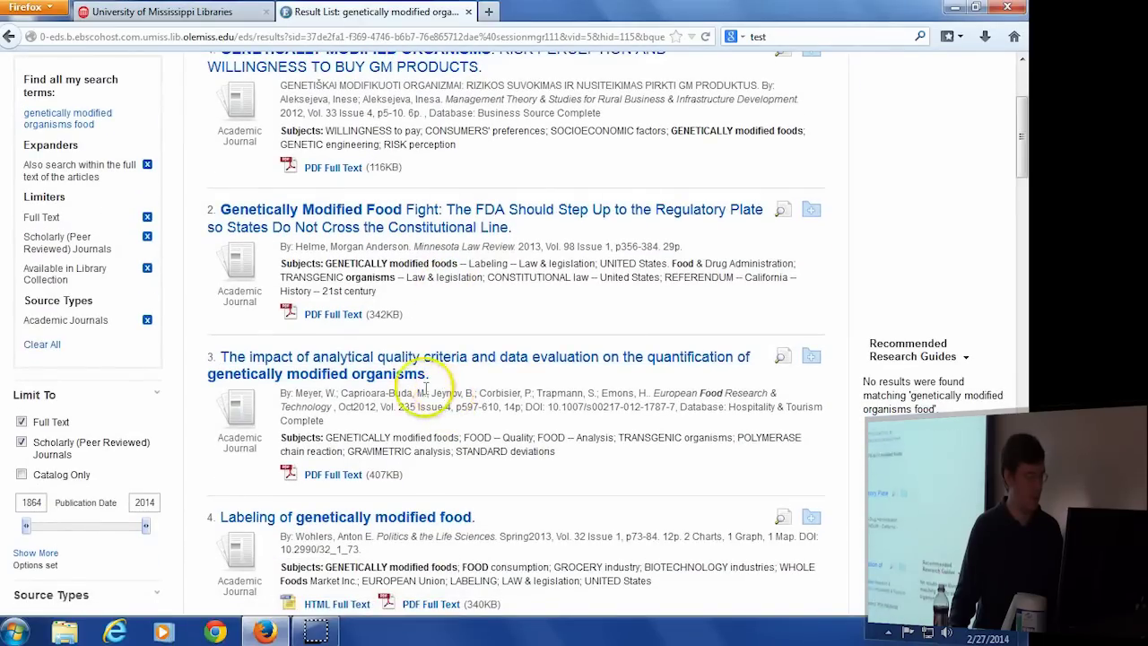
scroll(415, 387, "down", 4)
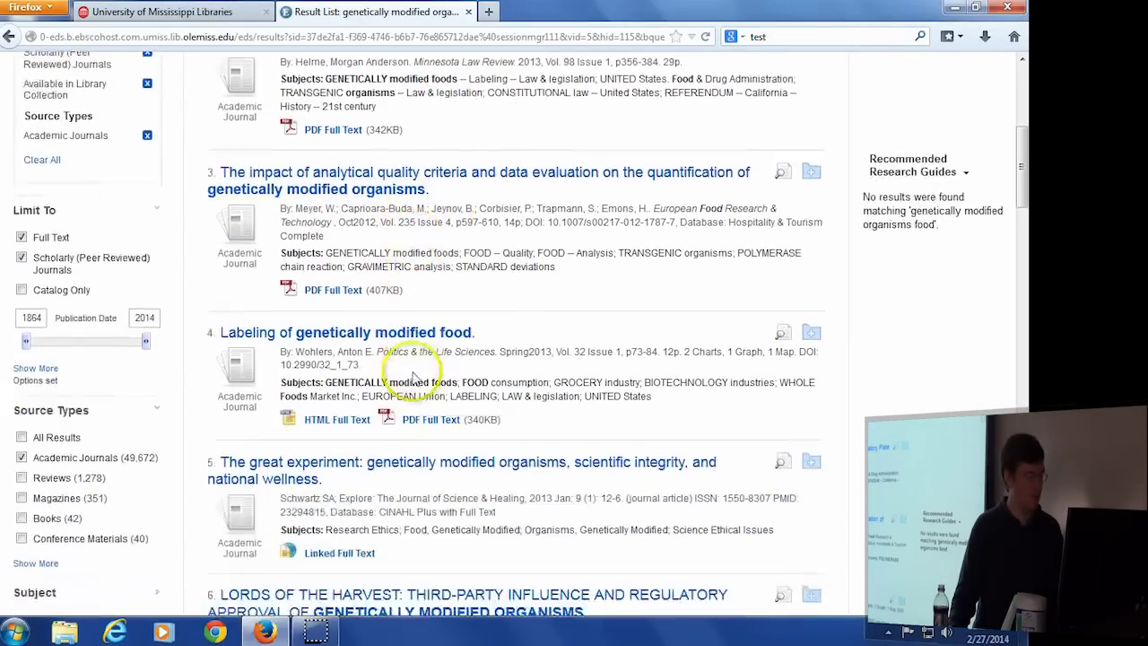
scroll(455, 350, "up", 5)
scroll(456, 350, "up", 3)
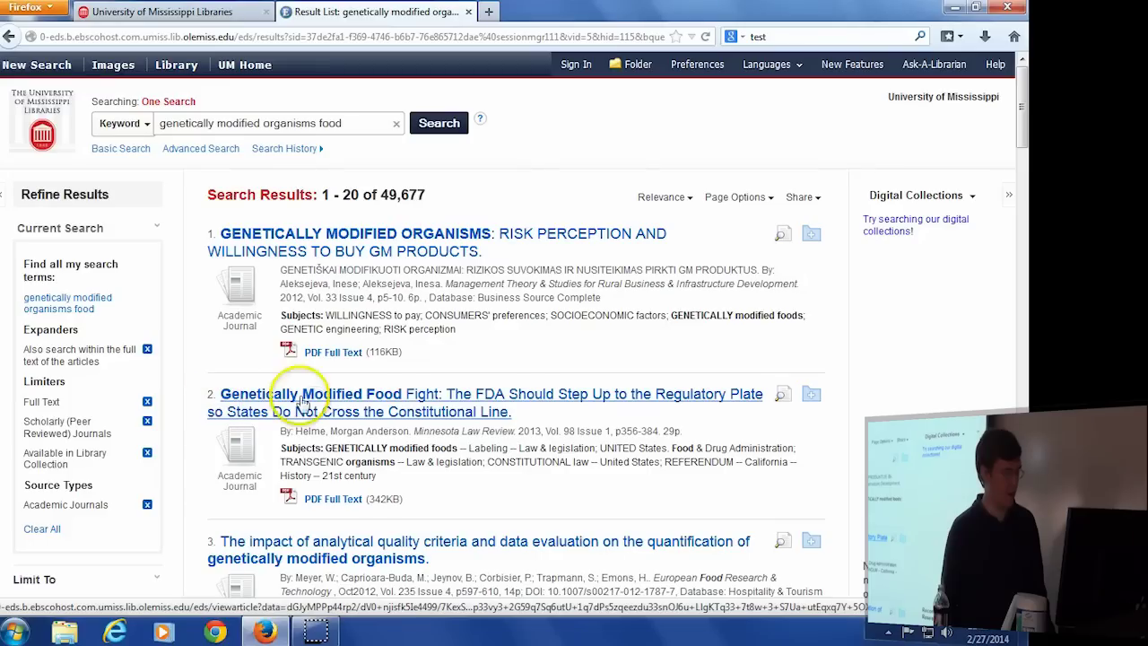
Open the 'Genetically Modified Food Fight' record and highlight its five subject headings.
left_click(575, 397)
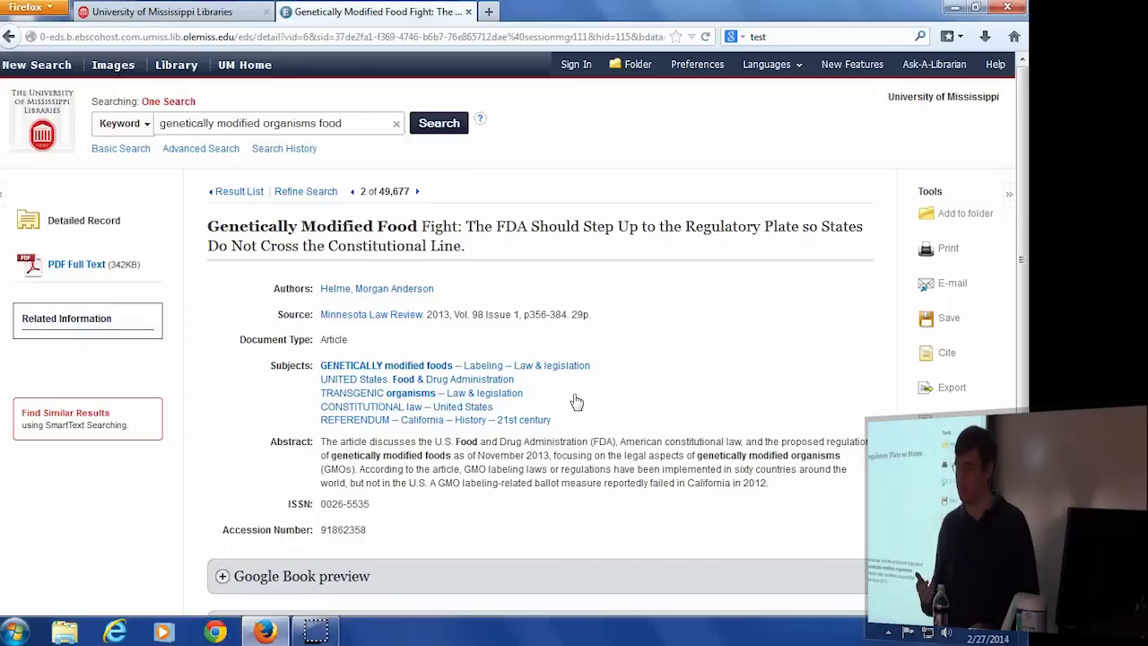
left_click(535, 420)
left_click_drag(534, 421, 320, 366)
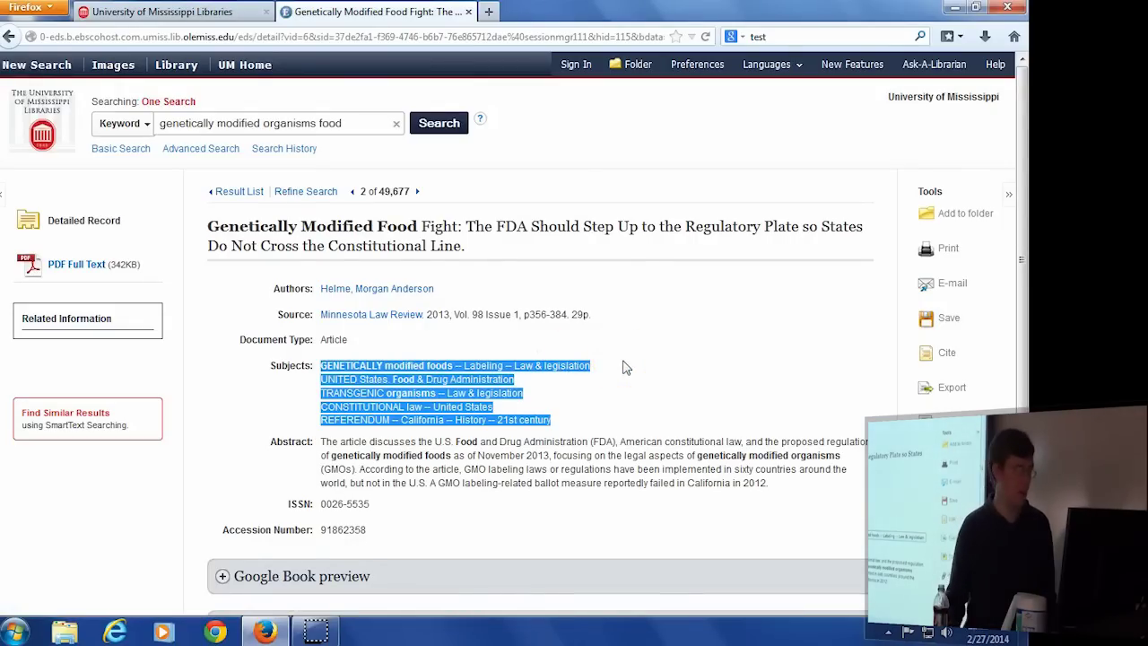
left_click(640, 389)
left_click_drag(768, 488, 316, 448)
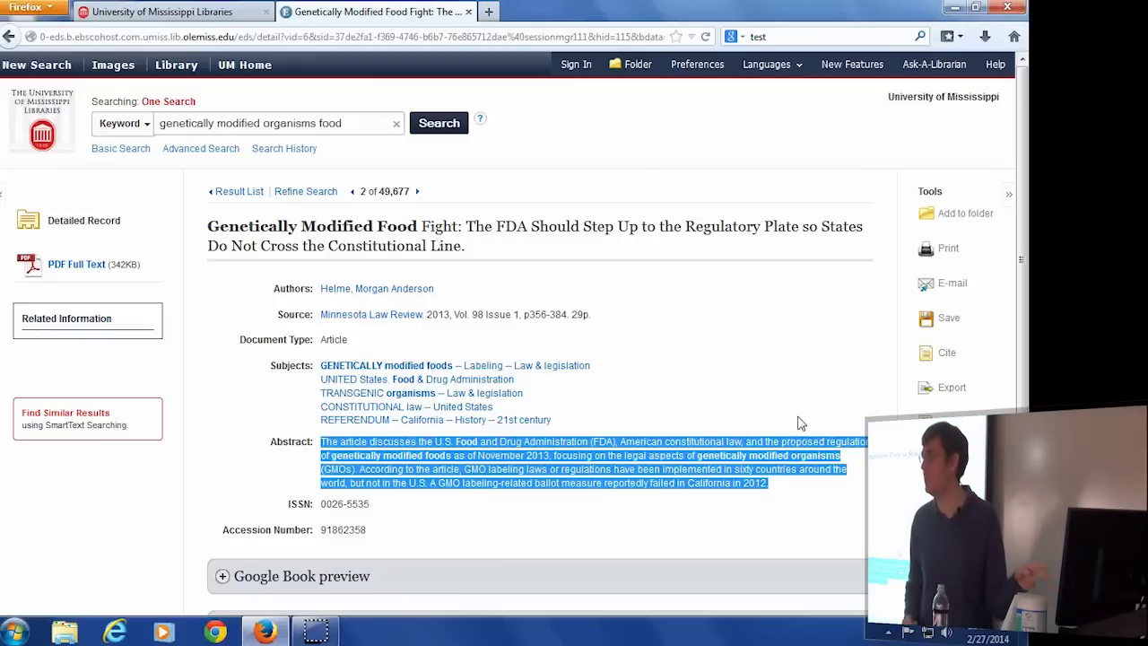
left_click(689, 409)
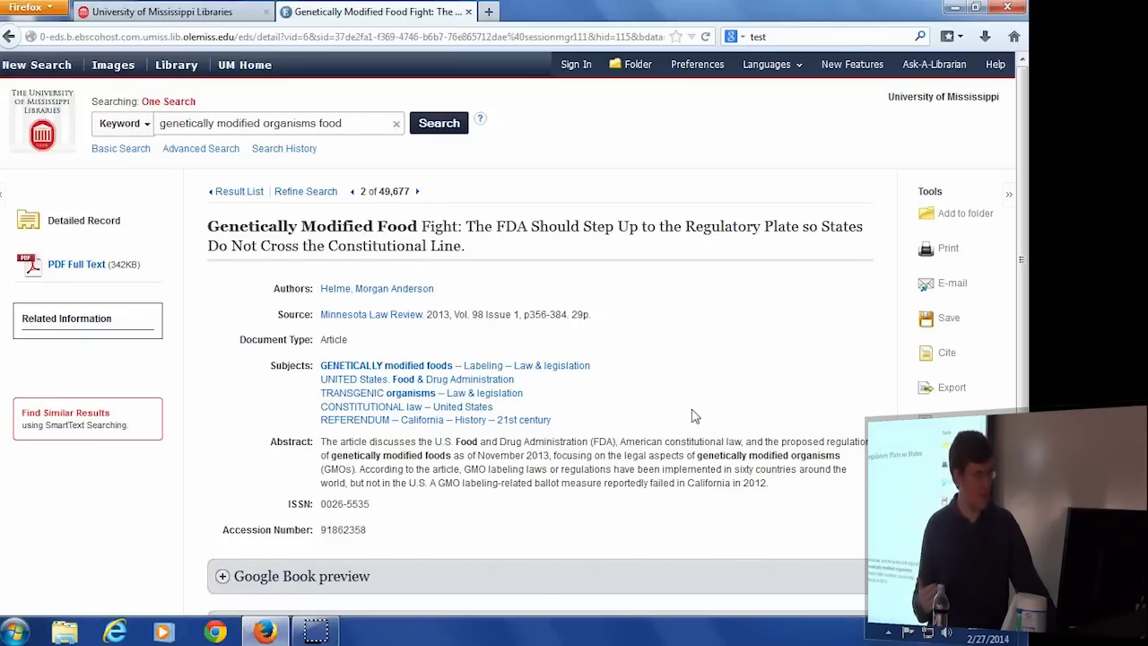
left_click(673, 358)
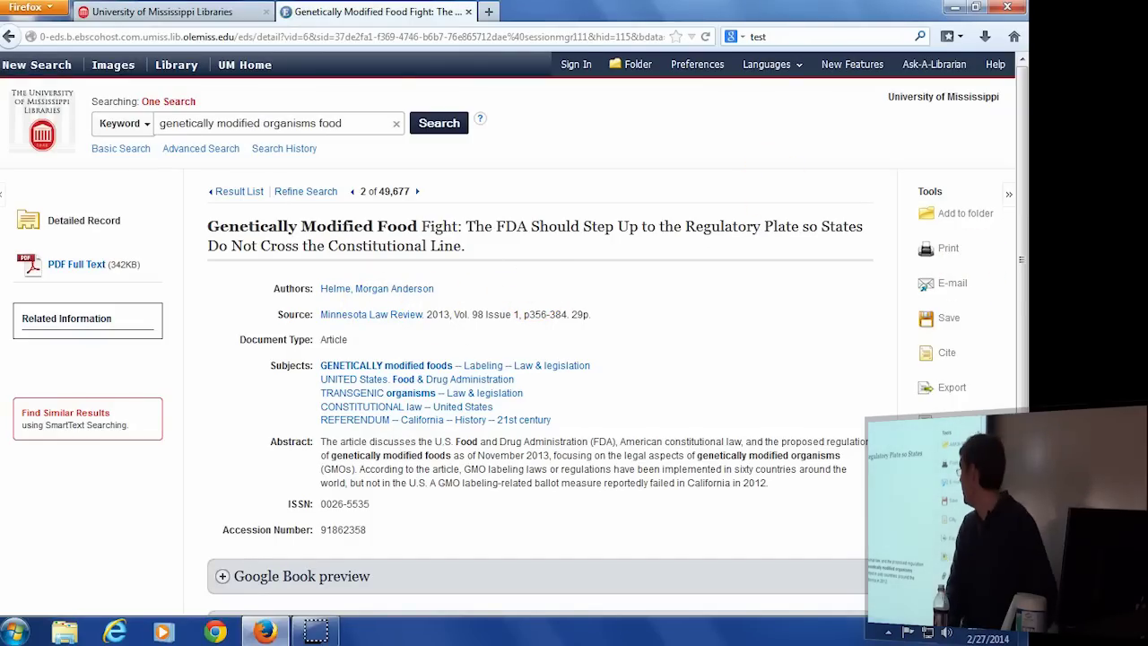
Show the article's Cite formats and scroll to the MLA and Vancouver citations.
left_click(940, 357)
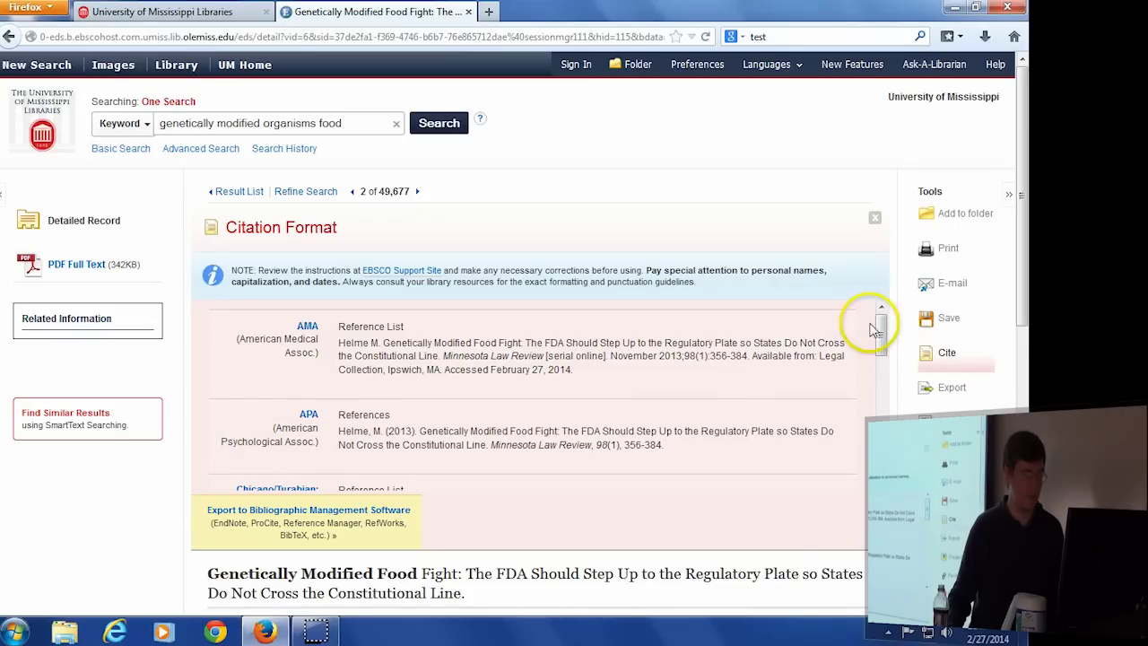
left_click_drag(881, 334, 887, 449)
left_click_drag(402, 375, 343, 350)
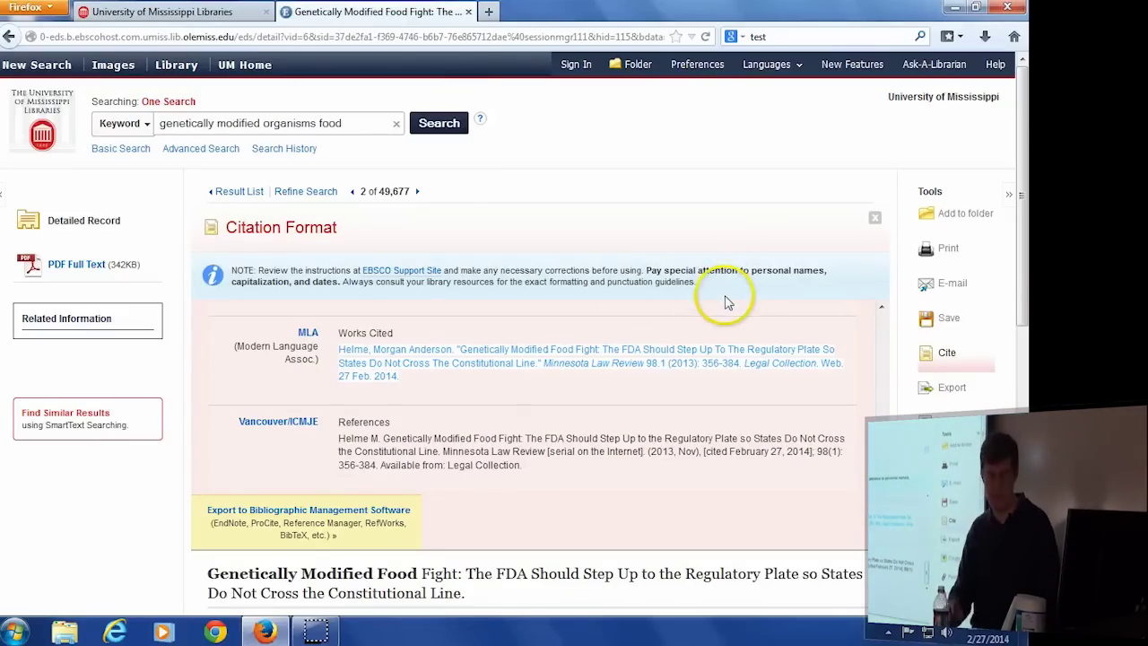
left_click(375, 273)
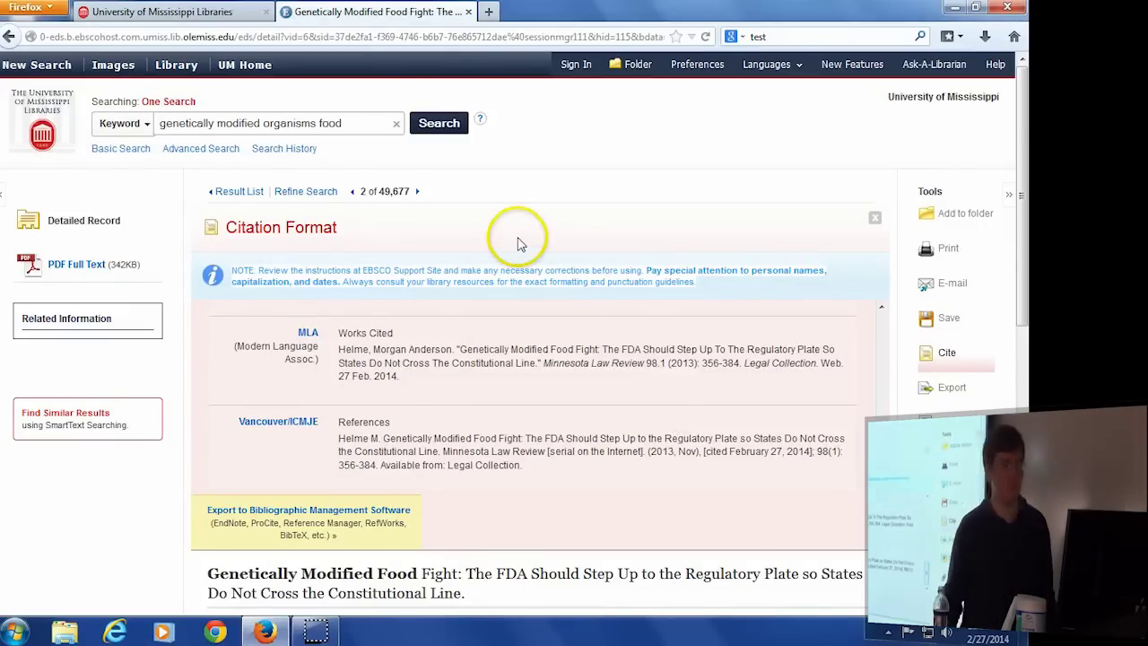
Open the article's E-mail form, set Citation Format to MLA, and select the recipient field.
left_click(951, 285)
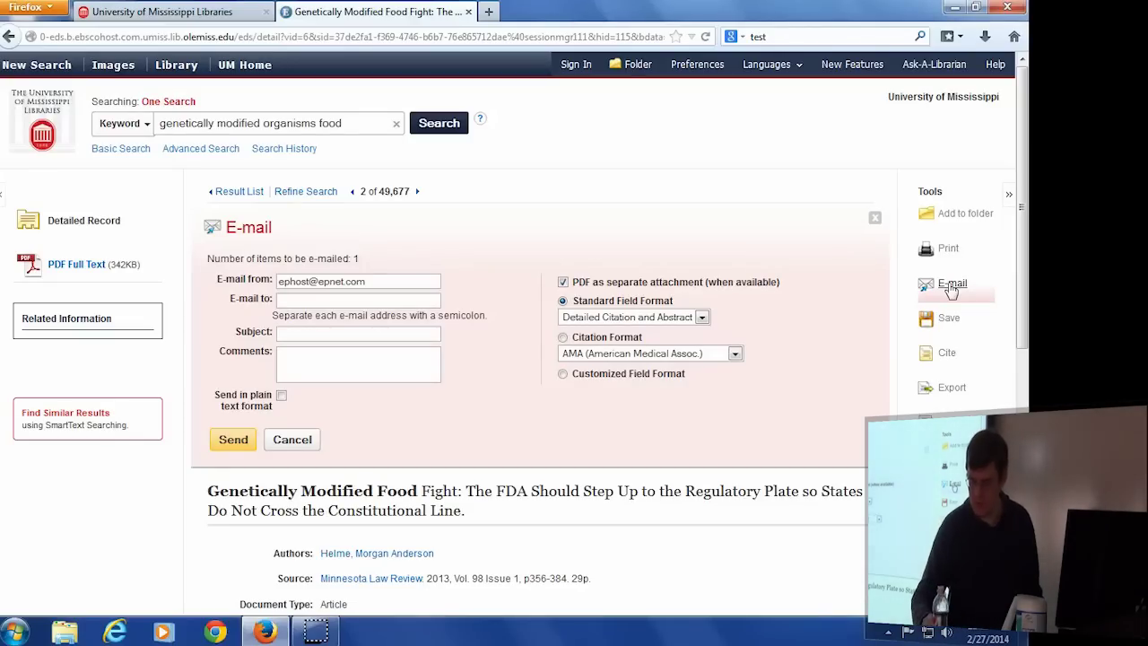
left_click(773, 247)
left_click(562, 336)
left_click(576, 357)
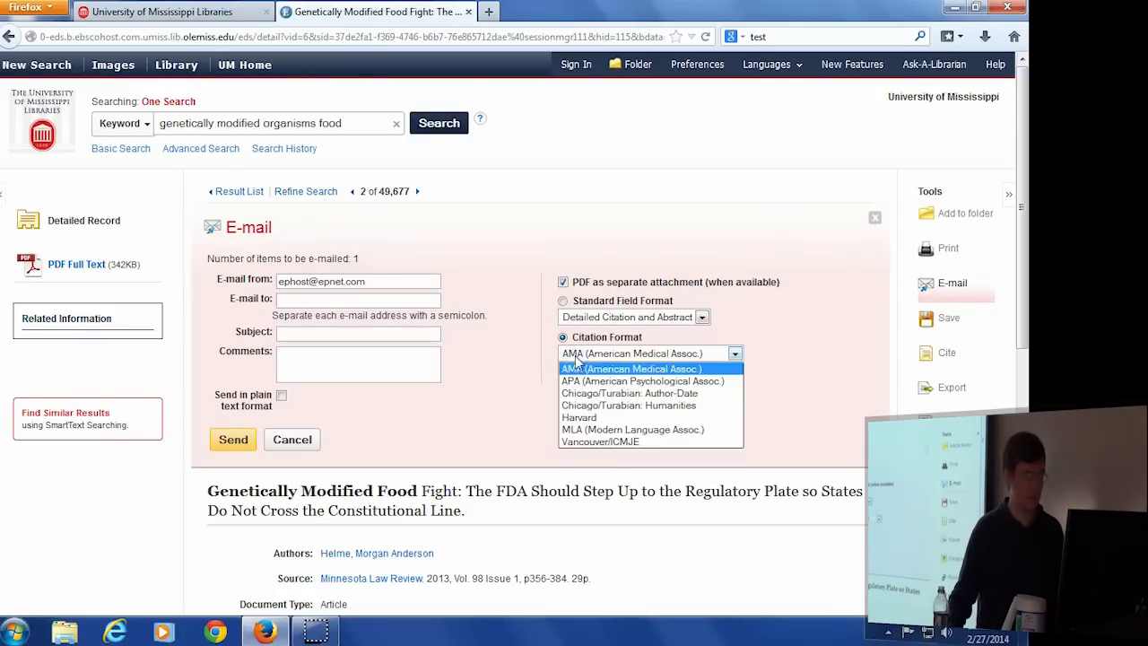
left_click(608, 430)
left_click(312, 302)
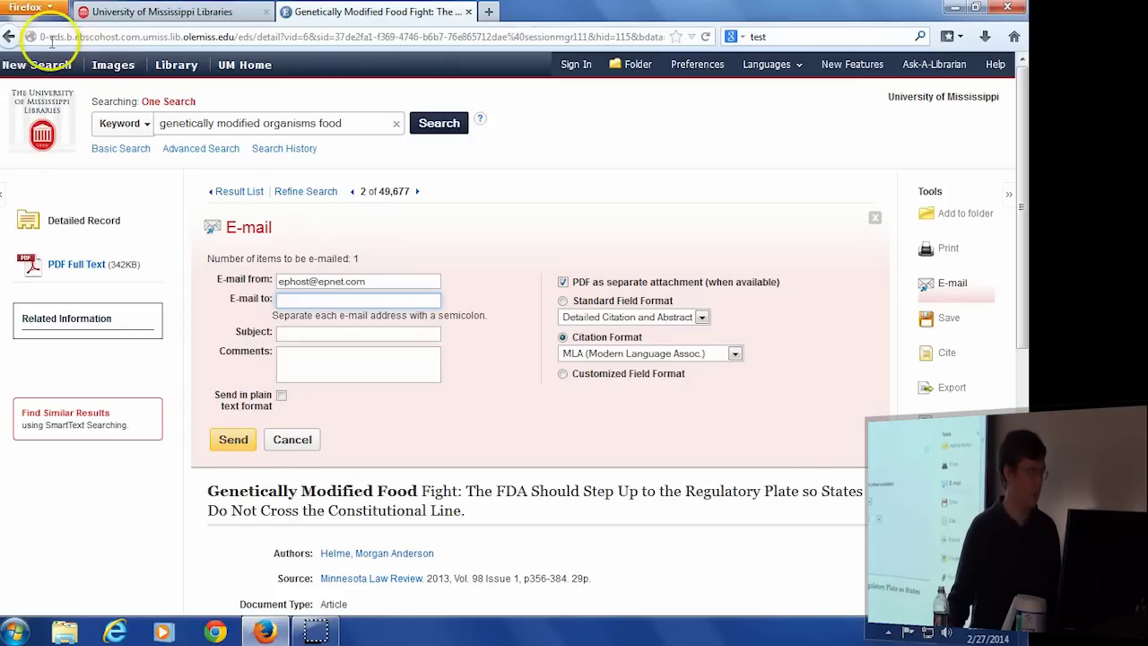
Go back to the filtered results list of 49,677 hits.
left_click(9, 36)
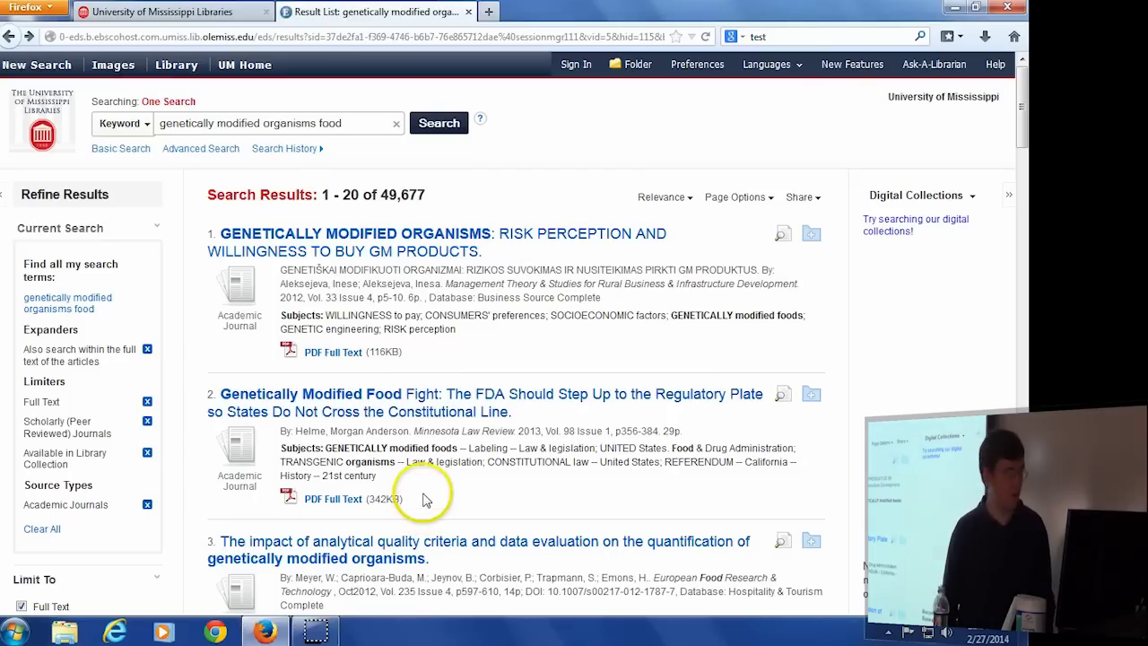
Open the 'Genetically Modified Food Fight' PDF Full Text and scroll down to page 358.
left_click_drag(405, 499, 304, 504)
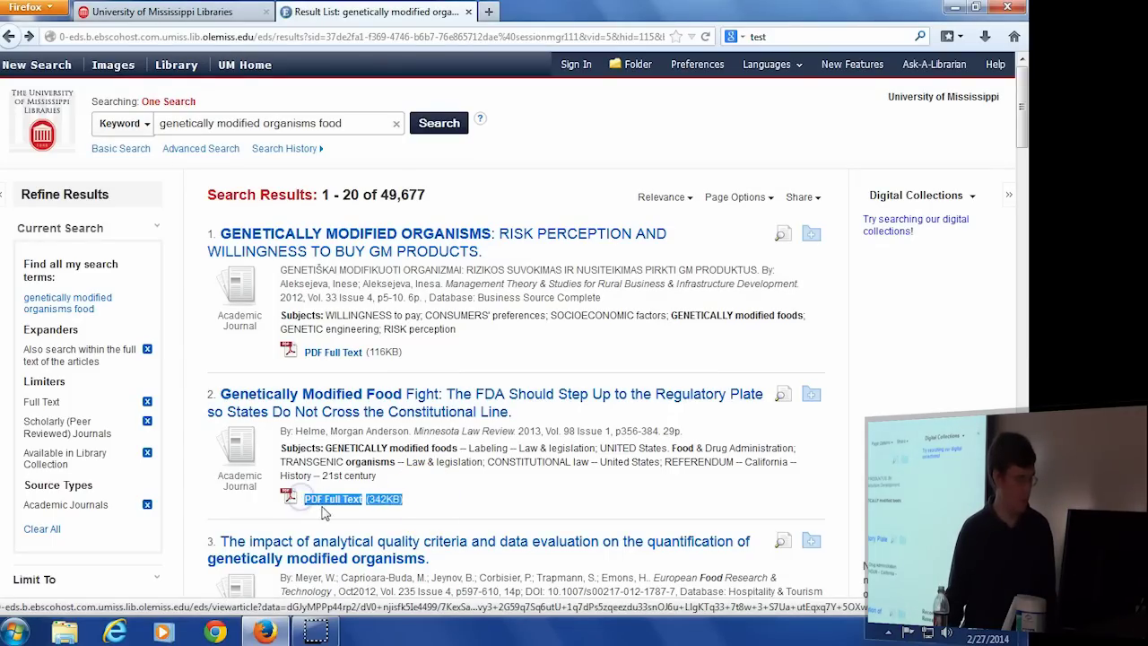
left_click(350, 507)
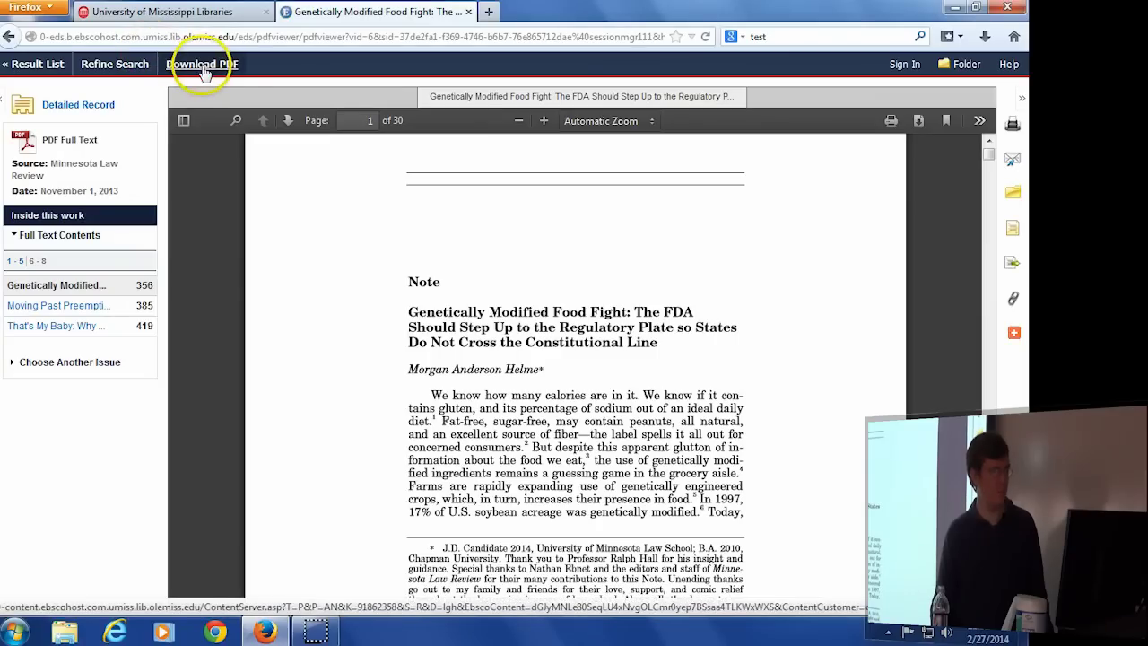
scroll(615, 394, "down", 5)
scroll(618, 413, "down", 10)
scroll(615, 432, "down", 6)
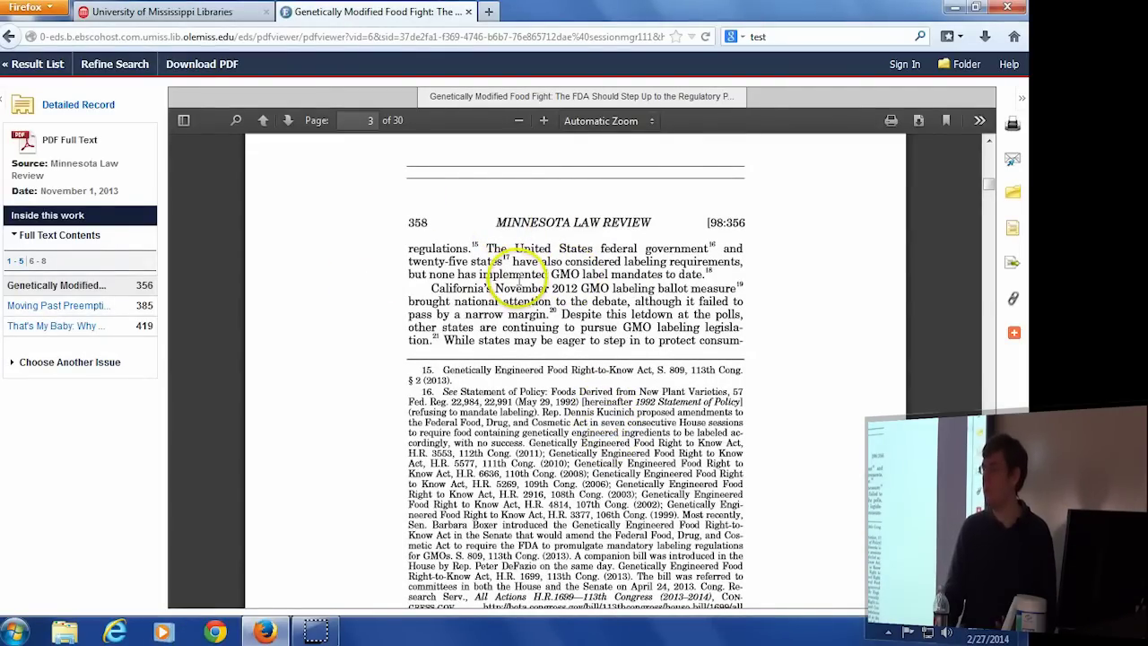
scroll(454, 321, "down", 2)
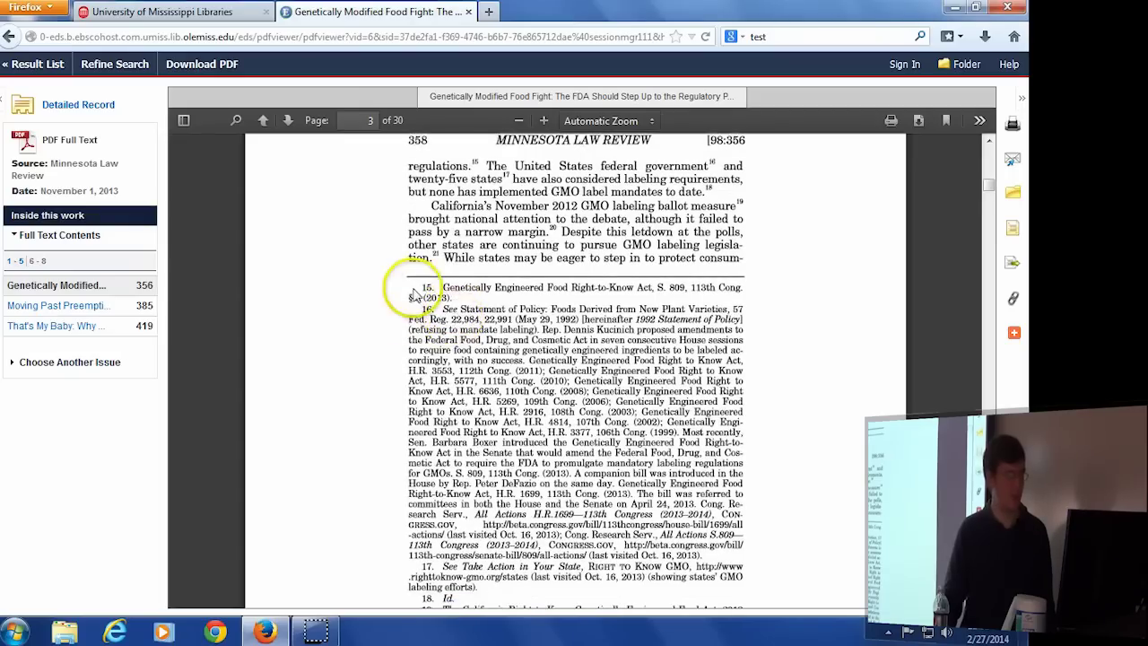
Highlight the page 358 footnotes, clear the selection, and keep scrolling the PDF.
left_click_drag(422, 294, 567, 548)
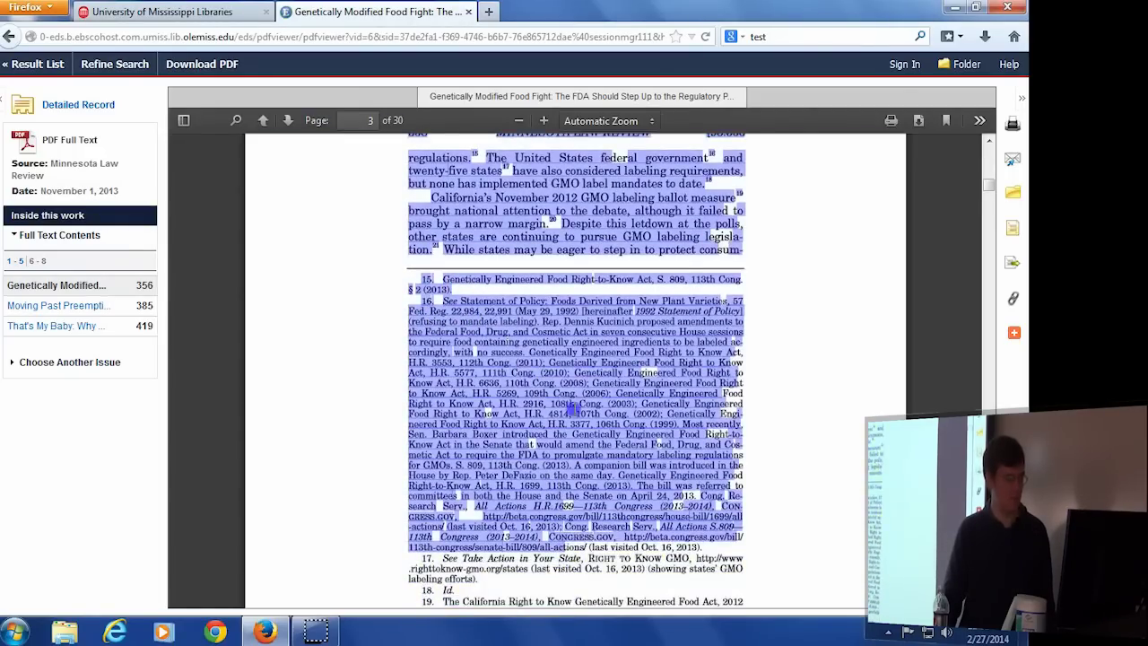
left_click(567, 405)
scroll(516, 473, "down", 10)
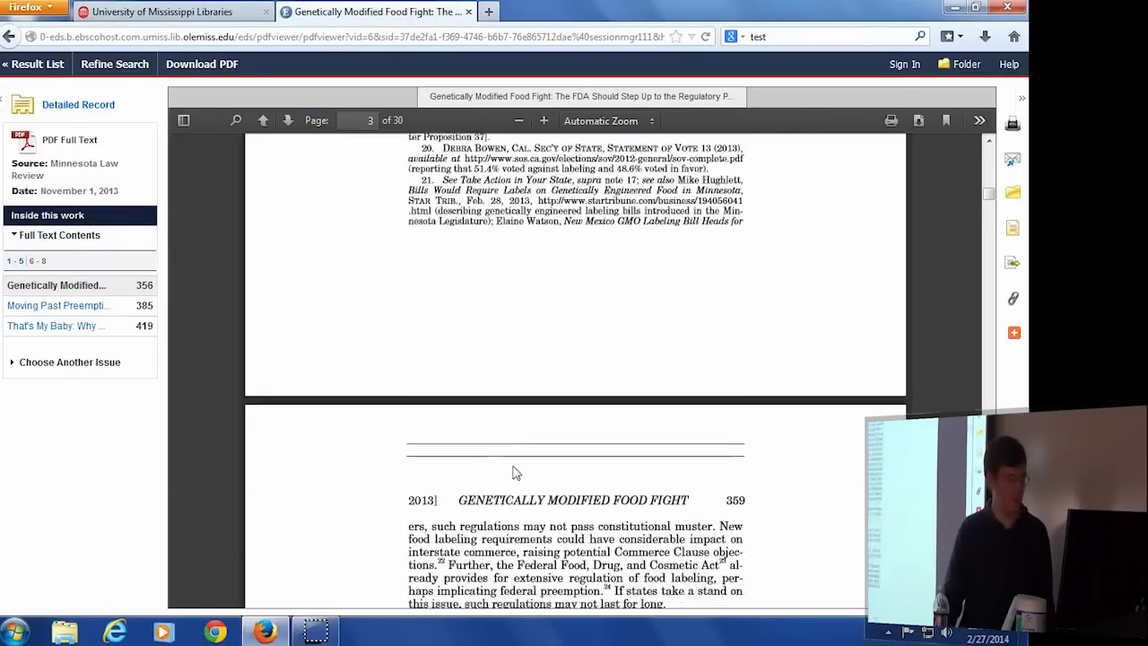
scroll(516, 473, "down", 13)
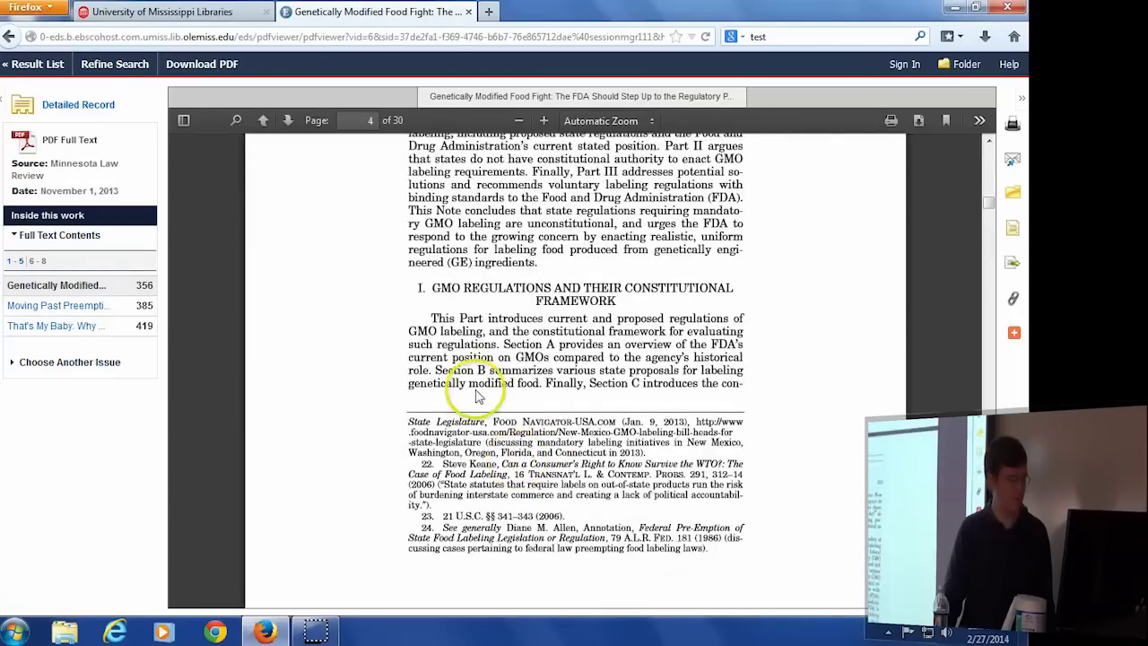
left_click_drag(987, 205, 986, 97)
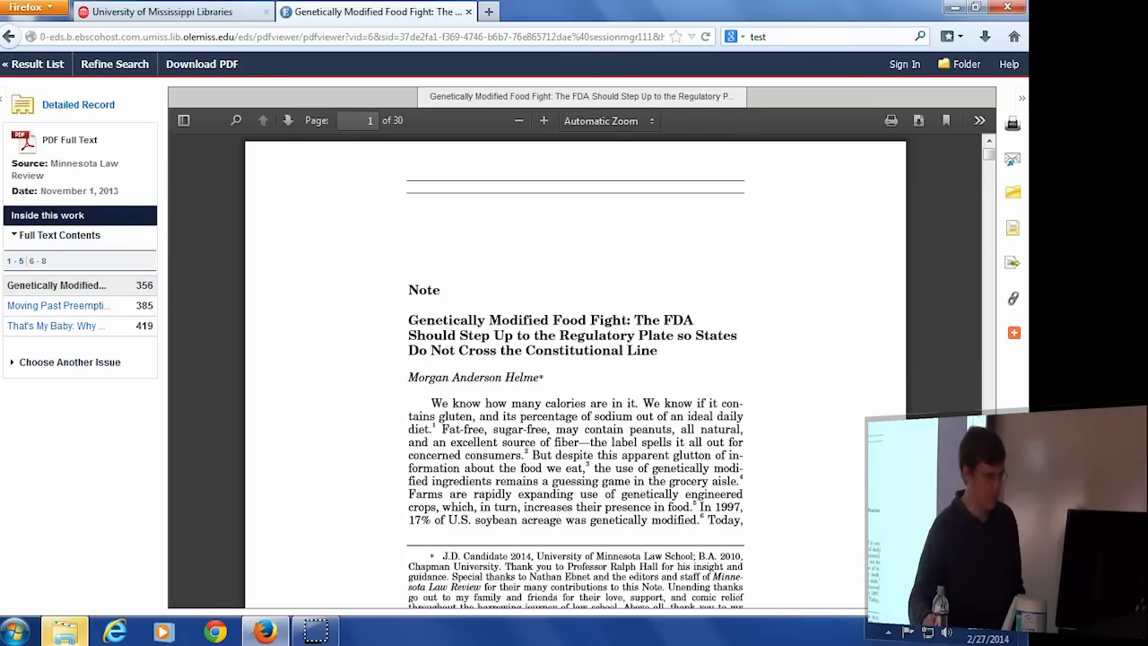
Return to the result list and add result 2, 'Genetically Modified Food Fight', to the folder.
left_click(9, 68)
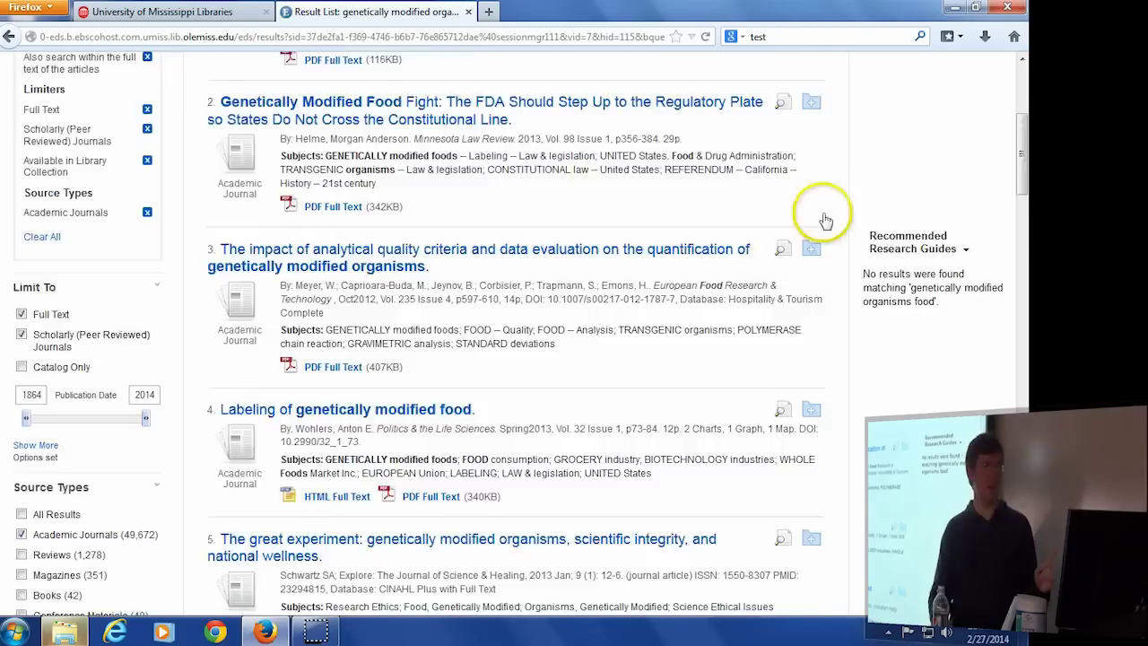
scroll(797, 231, "up", 5)
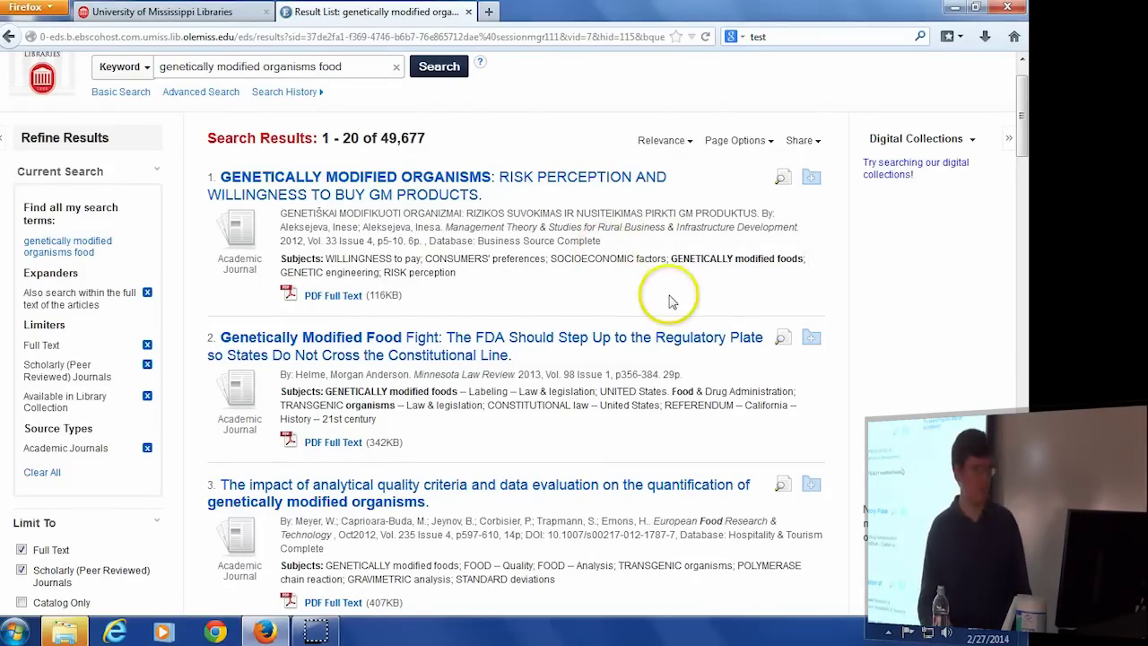
left_click(811, 340)
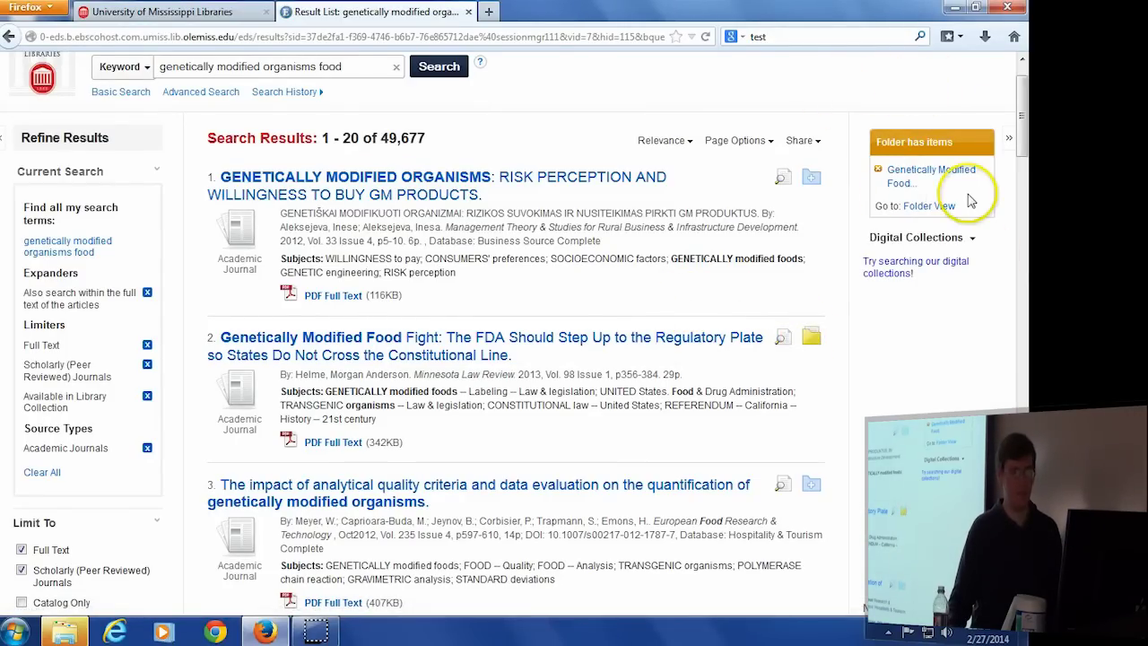
scroll(116, 186, "up", 1)
Replace 'food' with 'labeling' and rerun the query as 'genetically modified organisms labeling'.
left_click_drag(354, 122, 319, 123)
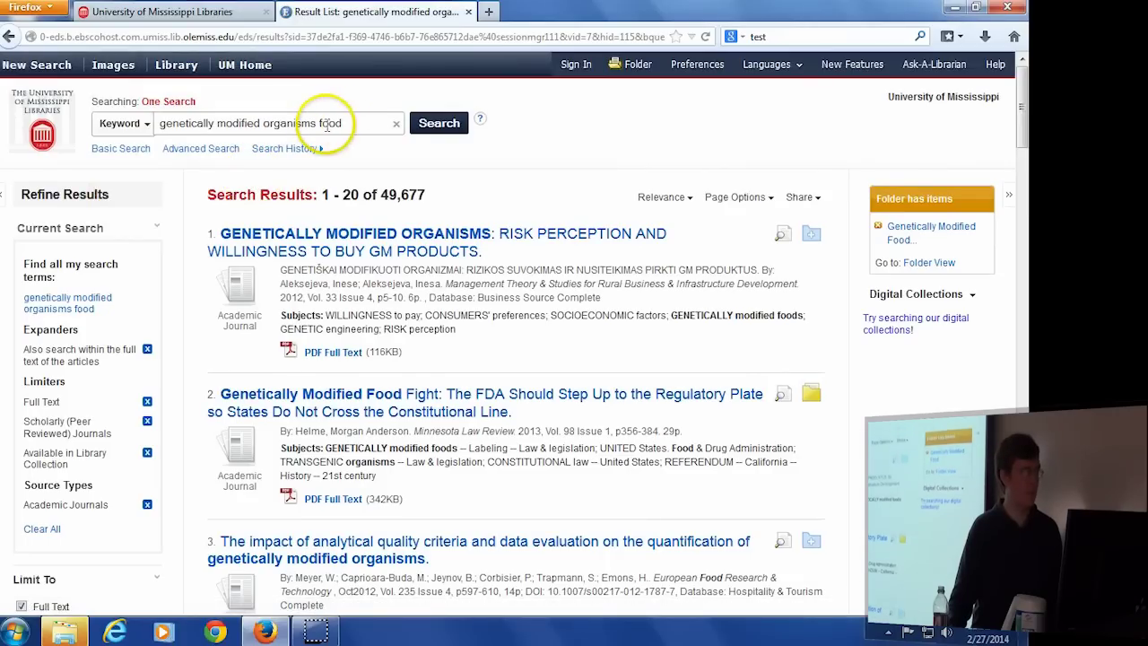
type("labeling")
left_click(408, 128)
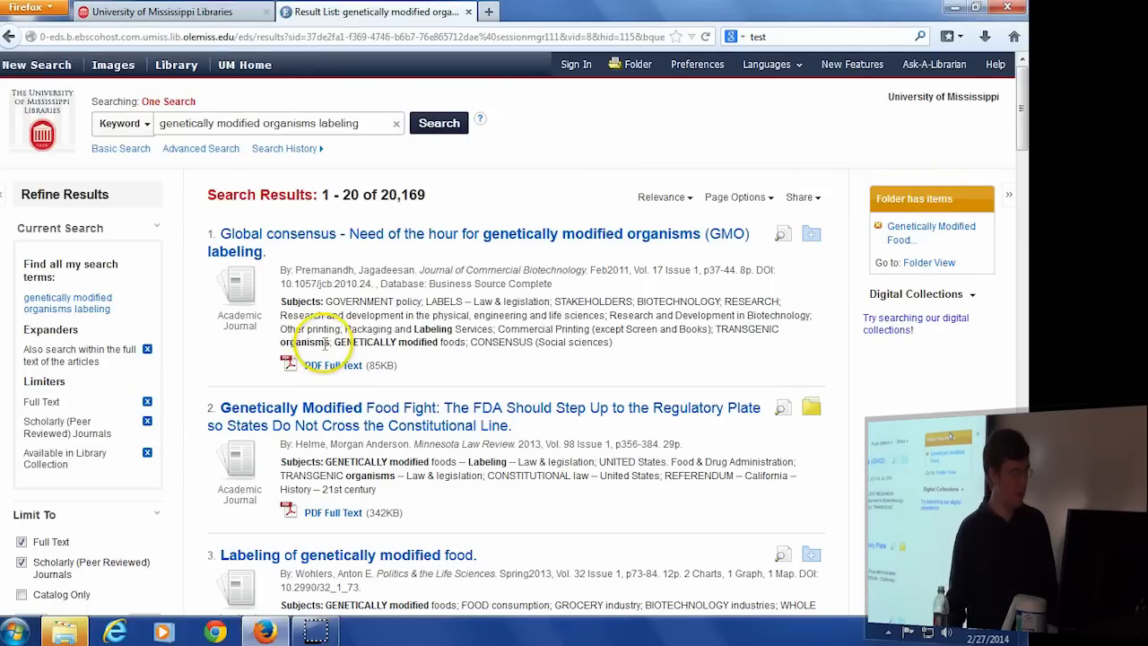
scroll(52, 456, "down", 2)
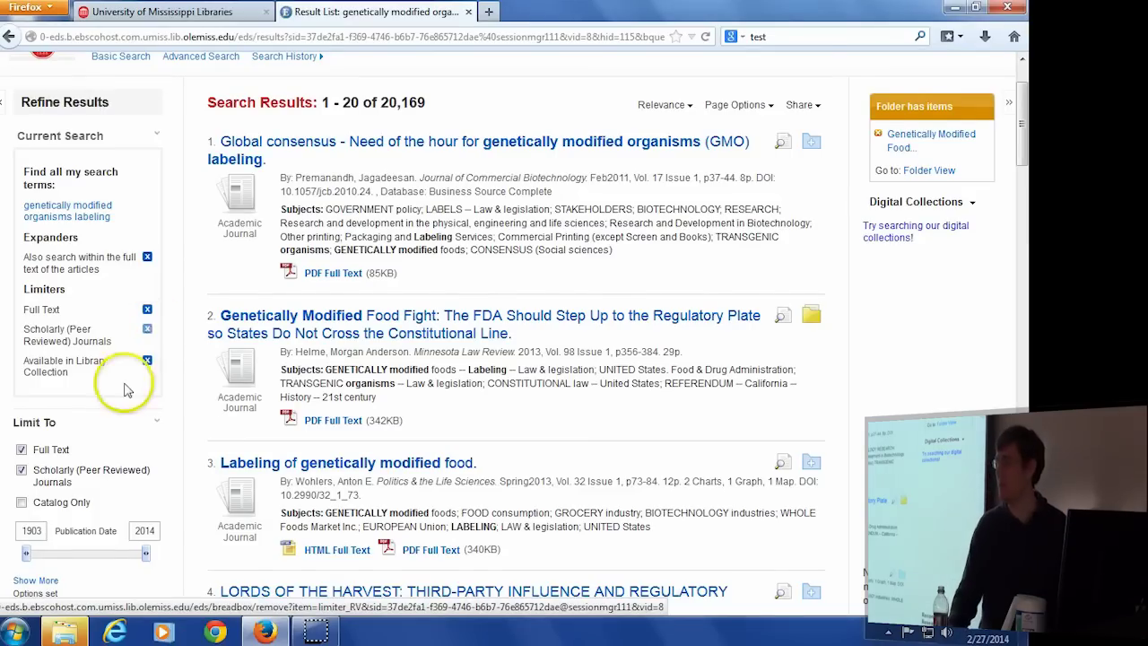
Apply the Academic Journals source type, narrowing the labeling results to 19,355.
scroll(128, 385, "down", 5)
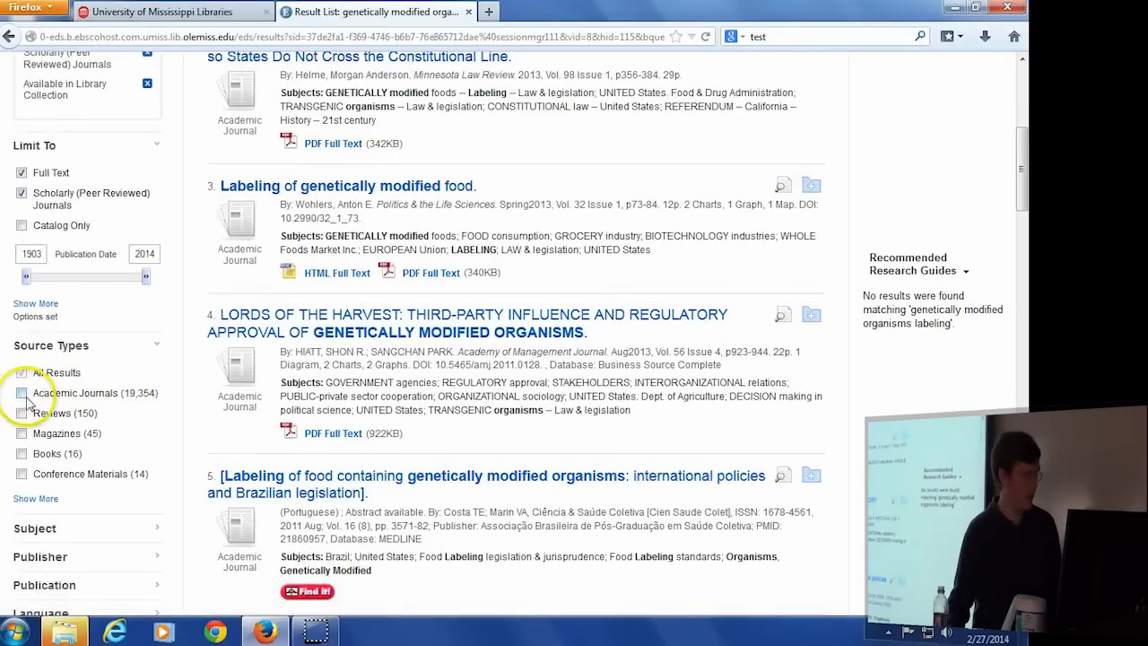
left_click(23, 396)
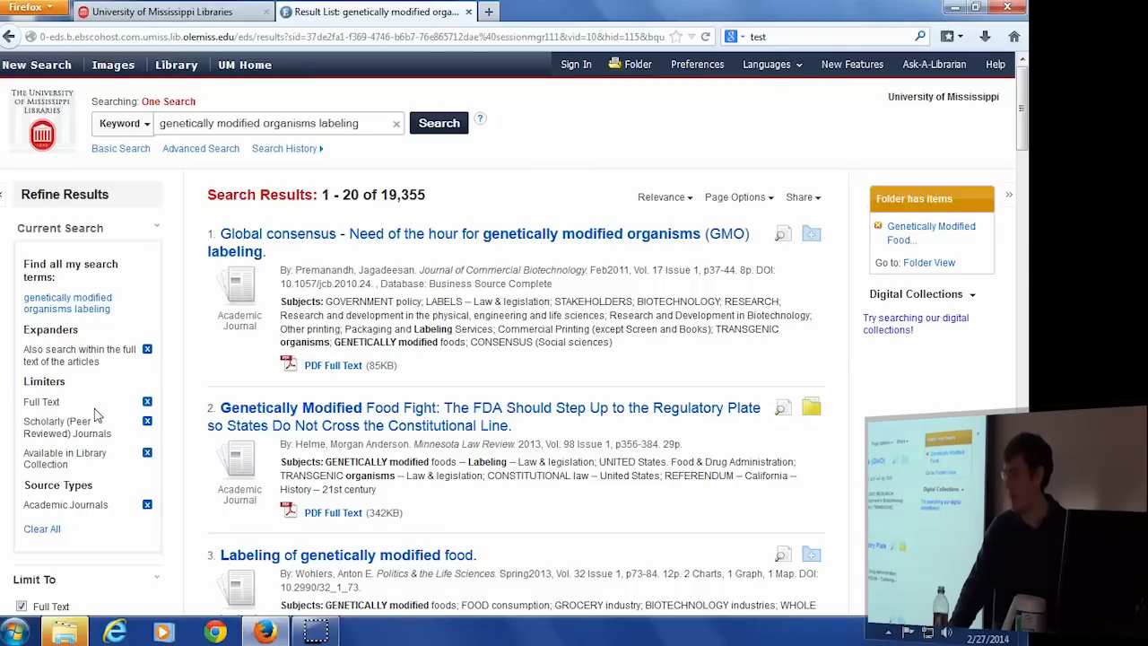
left_click(103, 408)
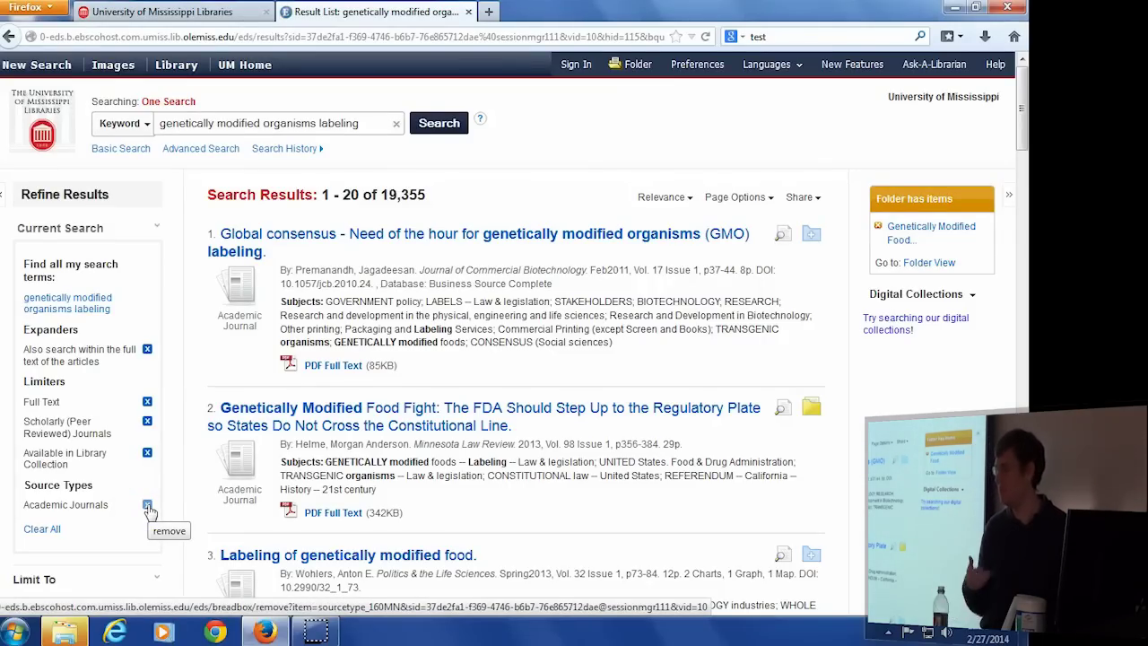
scroll(149, 516, "down", 3)
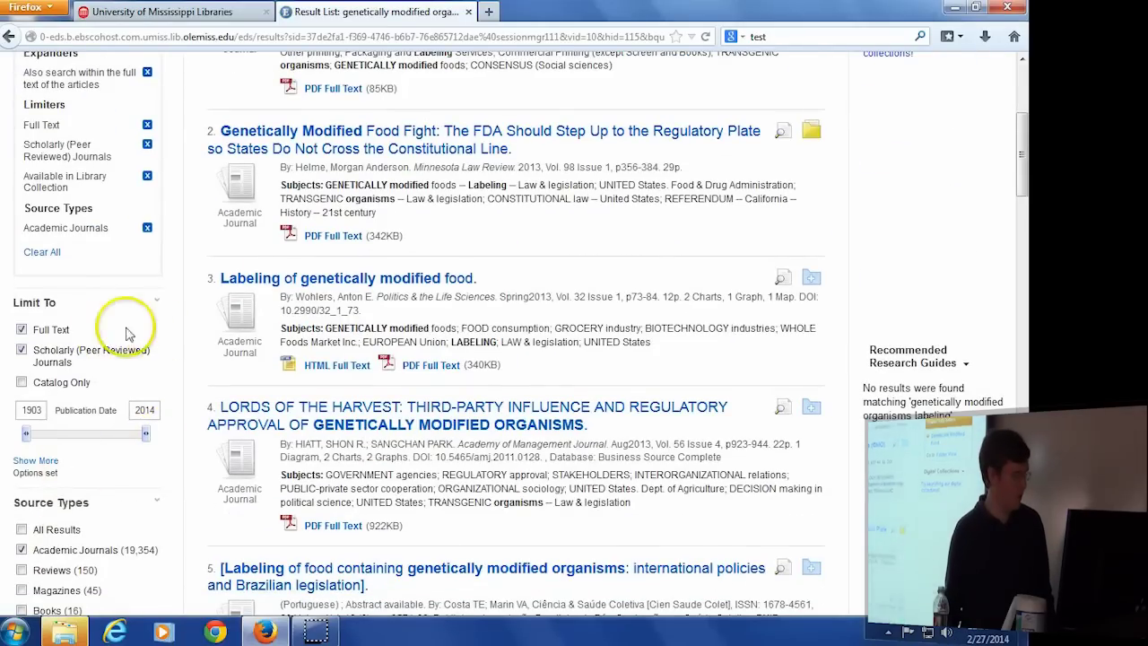
scroll(112, 336, "up", 3)
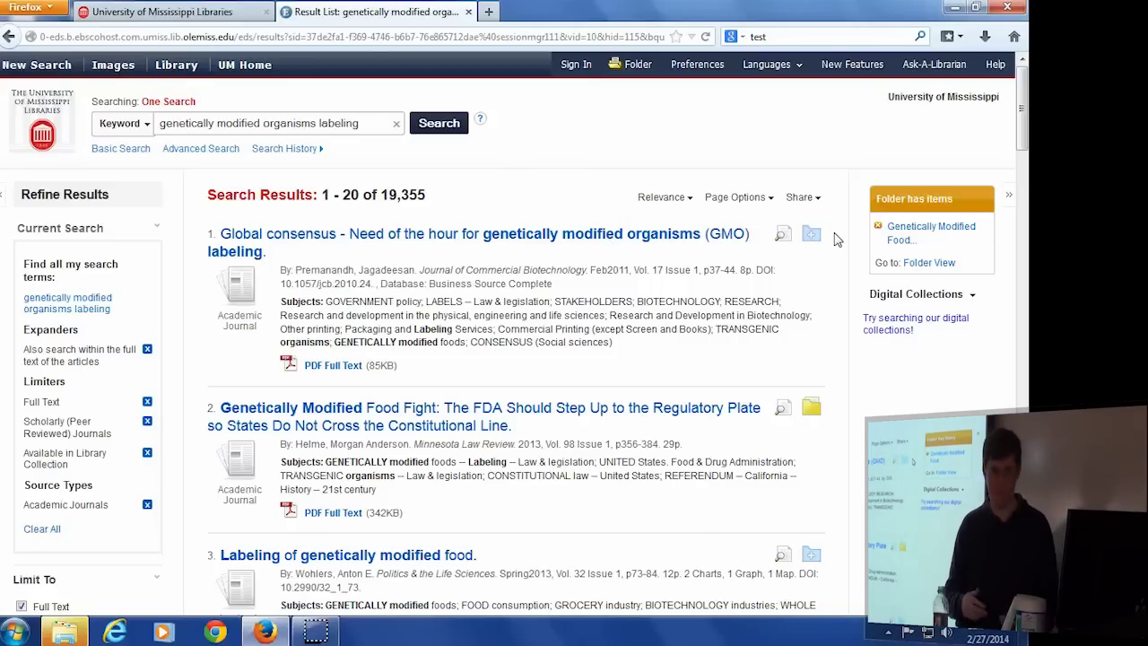
Open Folder Contents with 'Genetically Modified Food Fight' and launch the E-mail Manager.
left_click(960, 264)
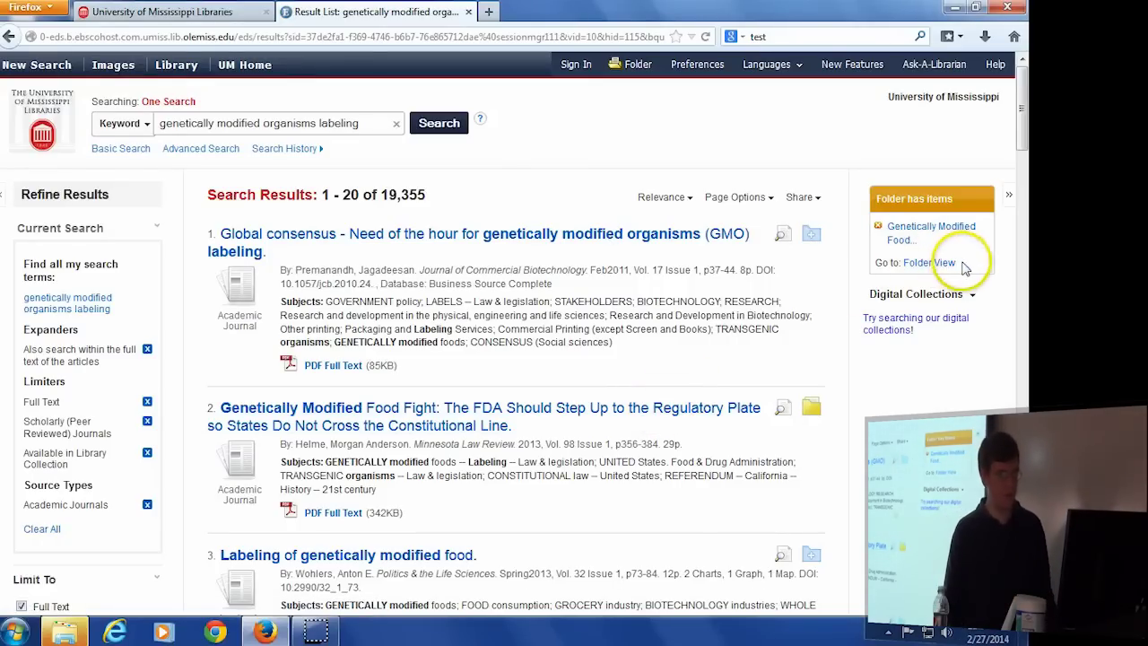
left_click_drag(960, 264, 902, 263)
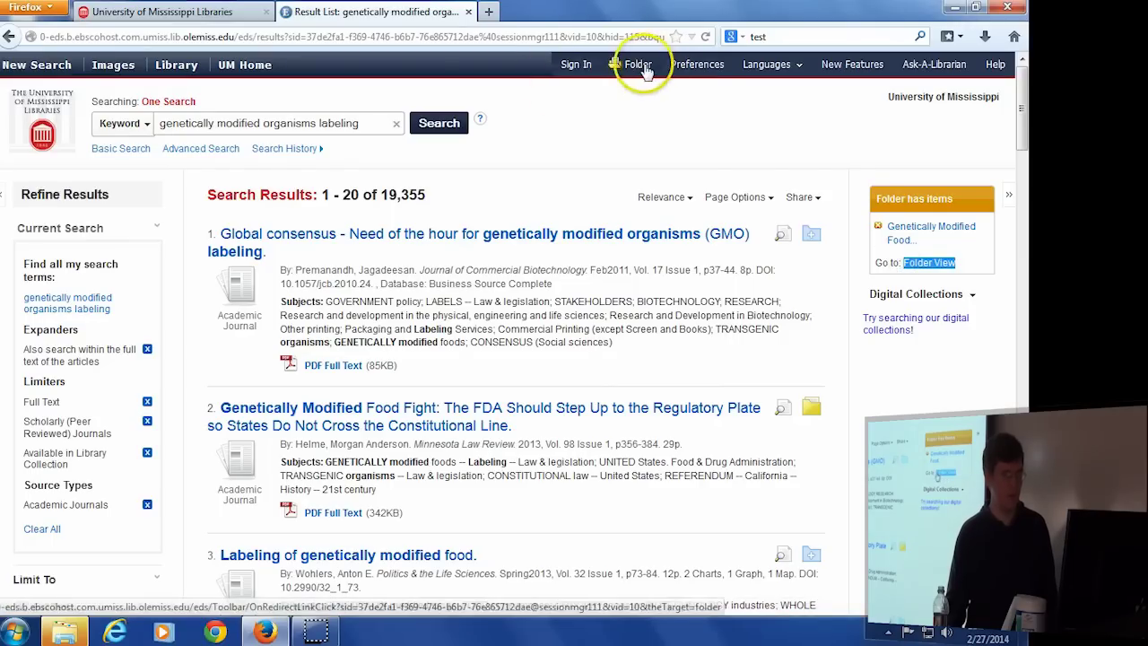
left_click(929, 263)
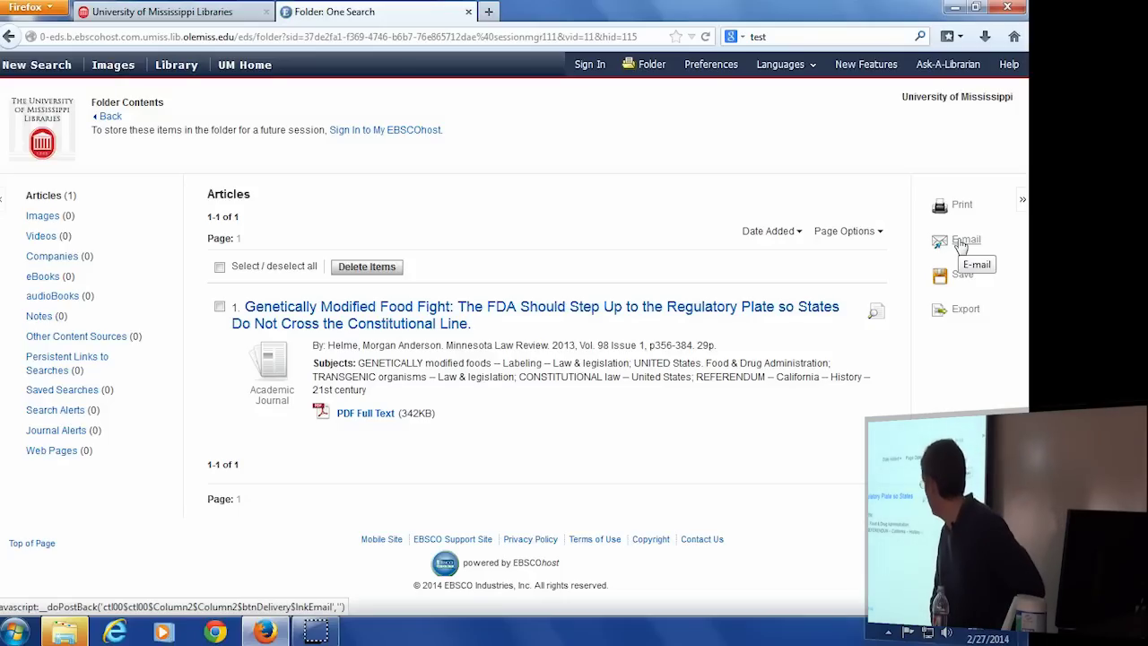
left_click(961, 245)
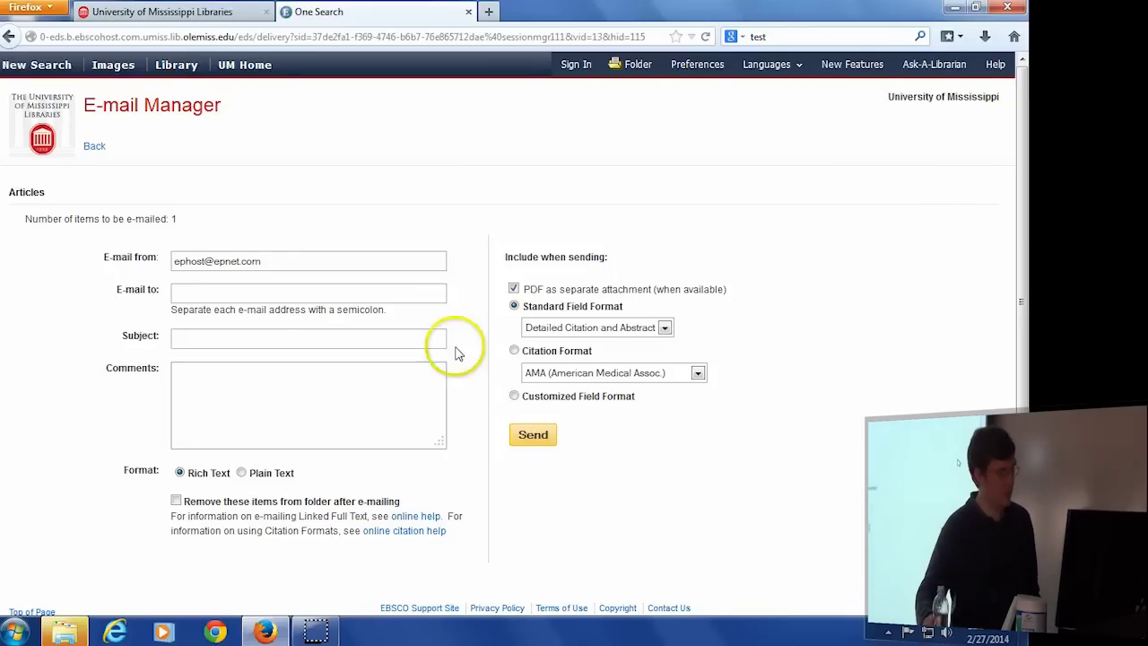
Set the e-mail format to MLA Citation Format, then go to the E-mail to field.
left_click(514, 350)
left_click(538, 373)
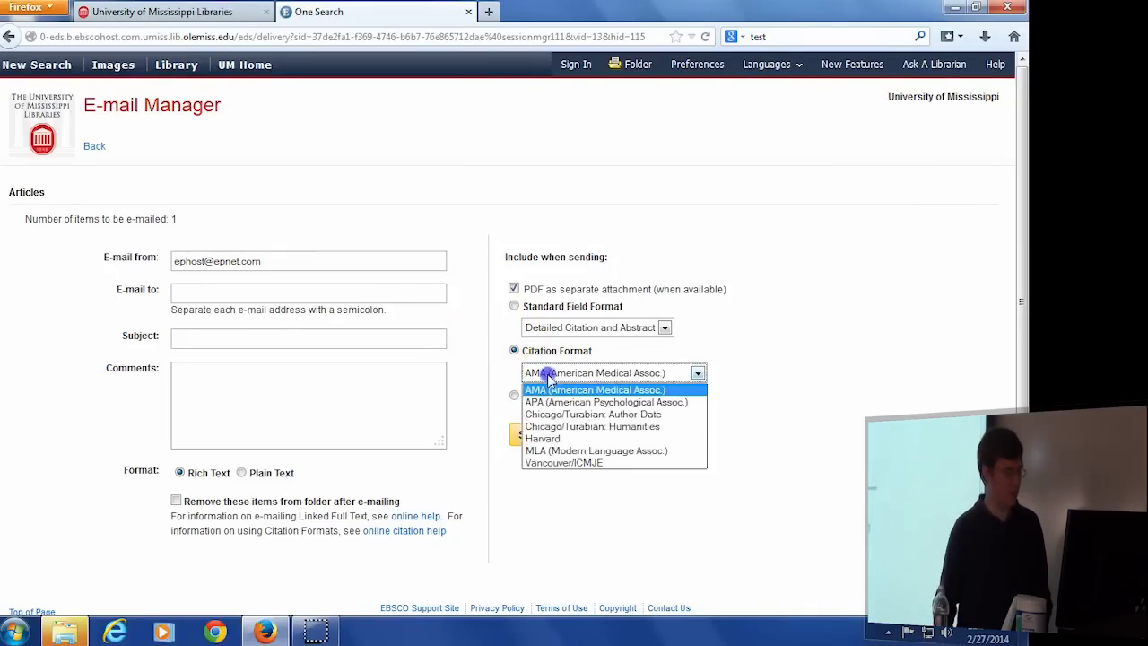
left_click(556, 451)
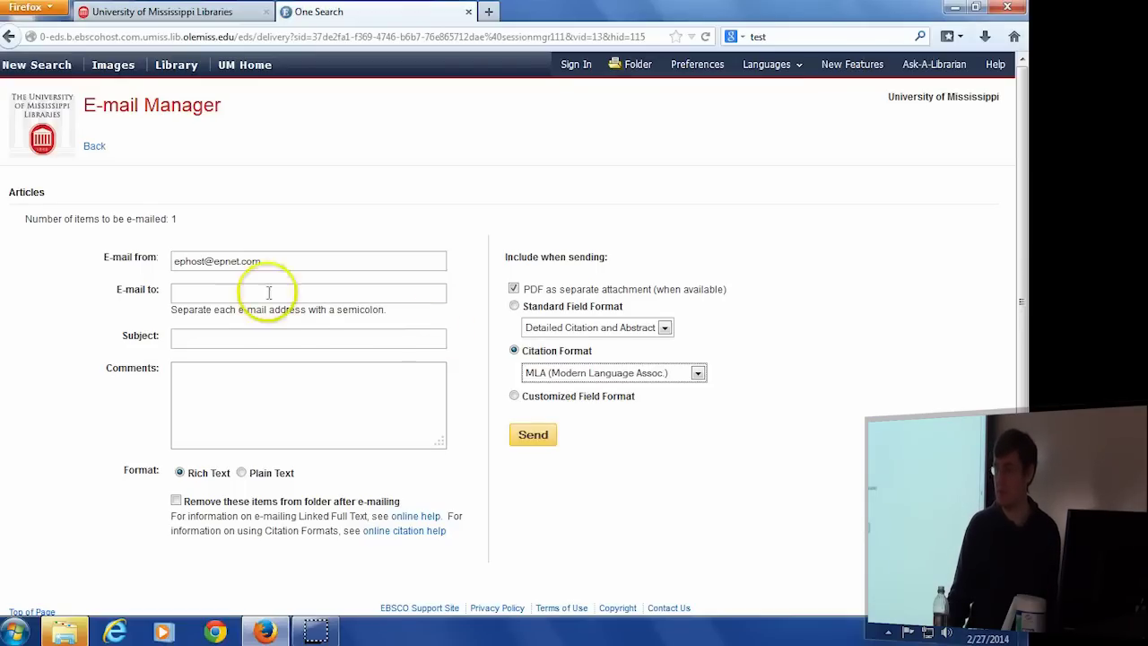
left_click(213, 292)
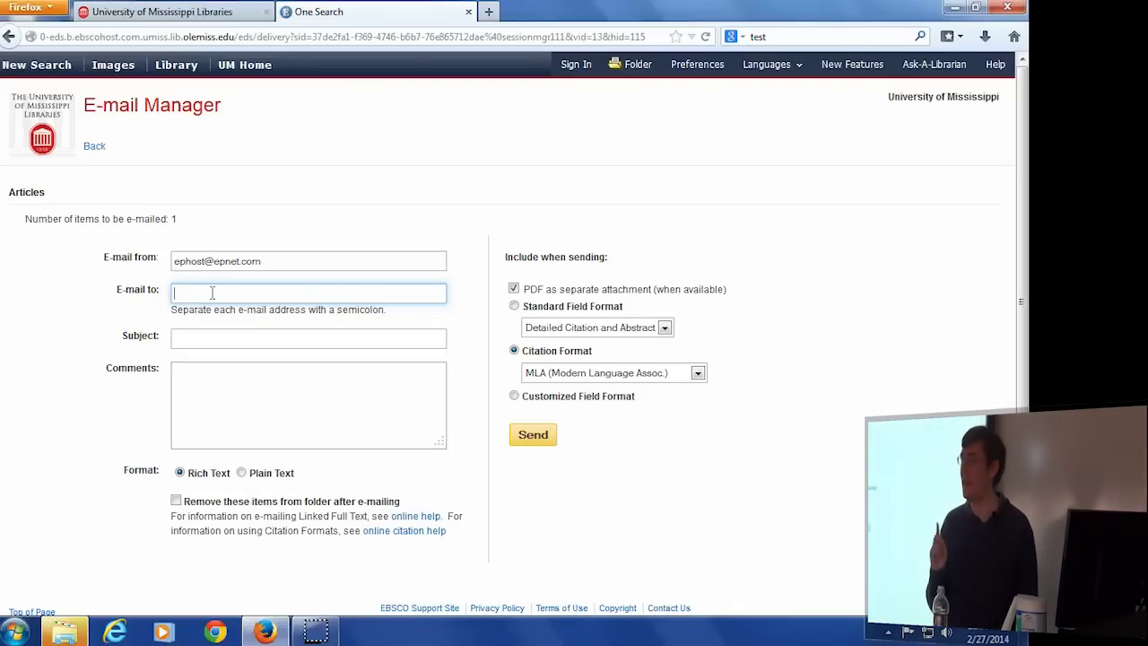
Go back twice, through the folder, to the 19,355-result labeling list.
left_click(8, 37)
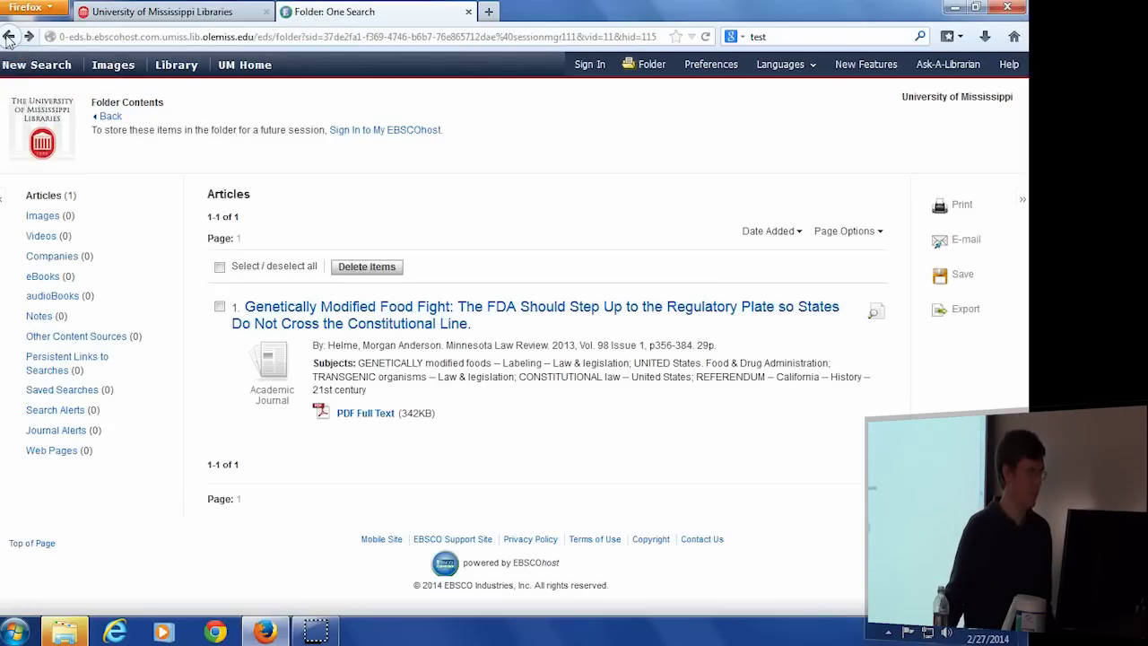
left_click(8, 37)
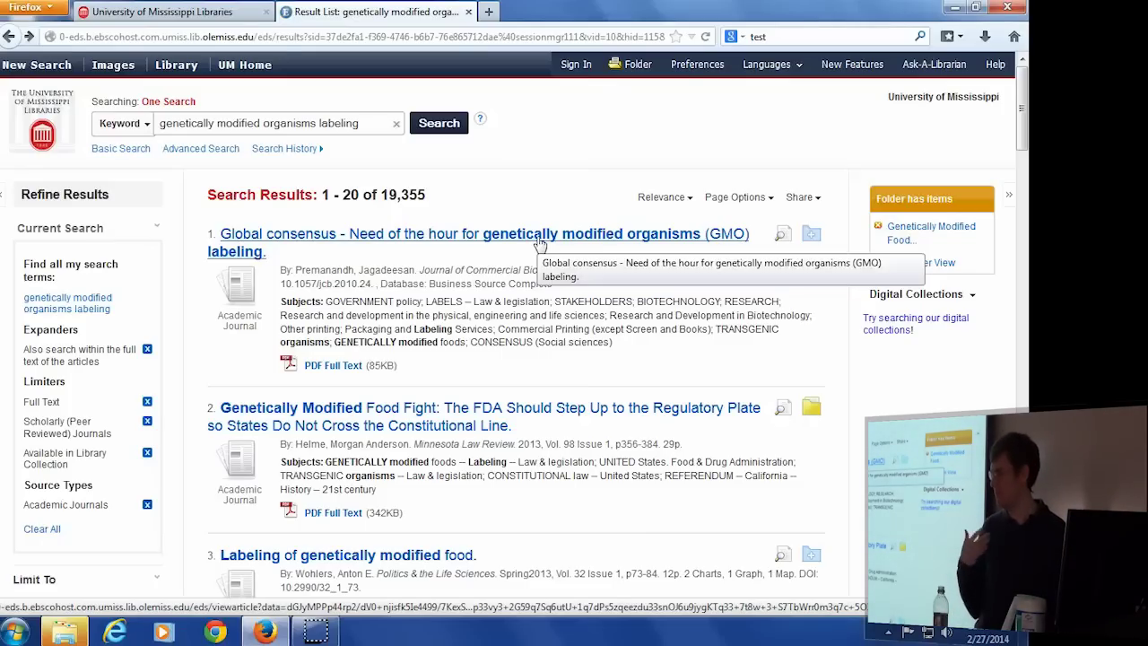
left_click(591, 220)
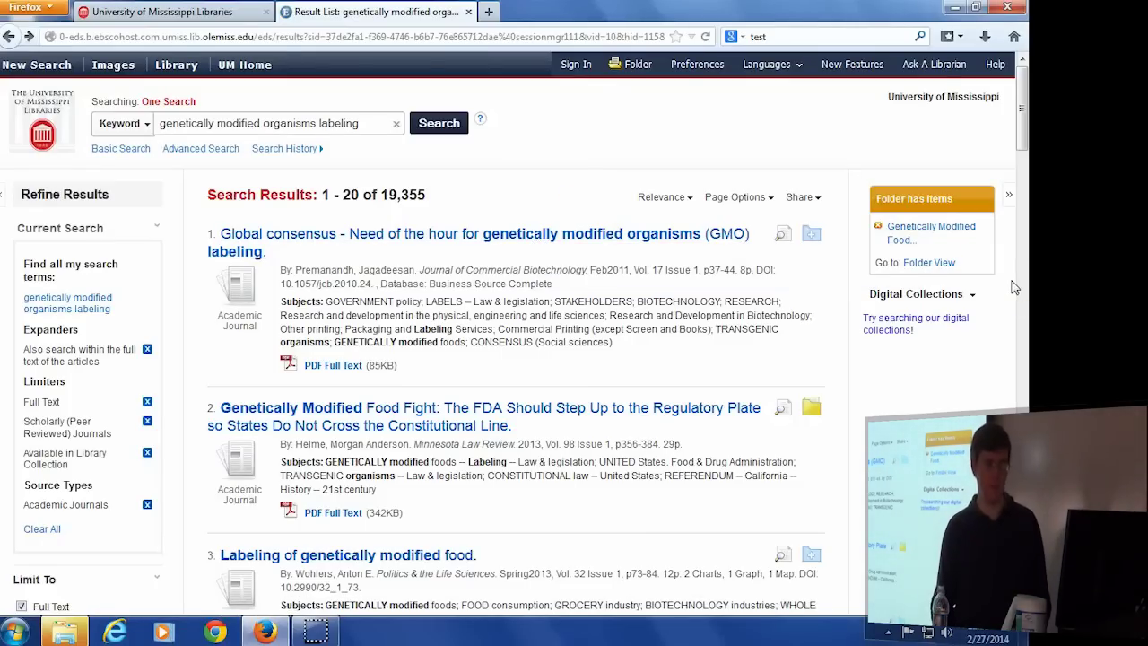